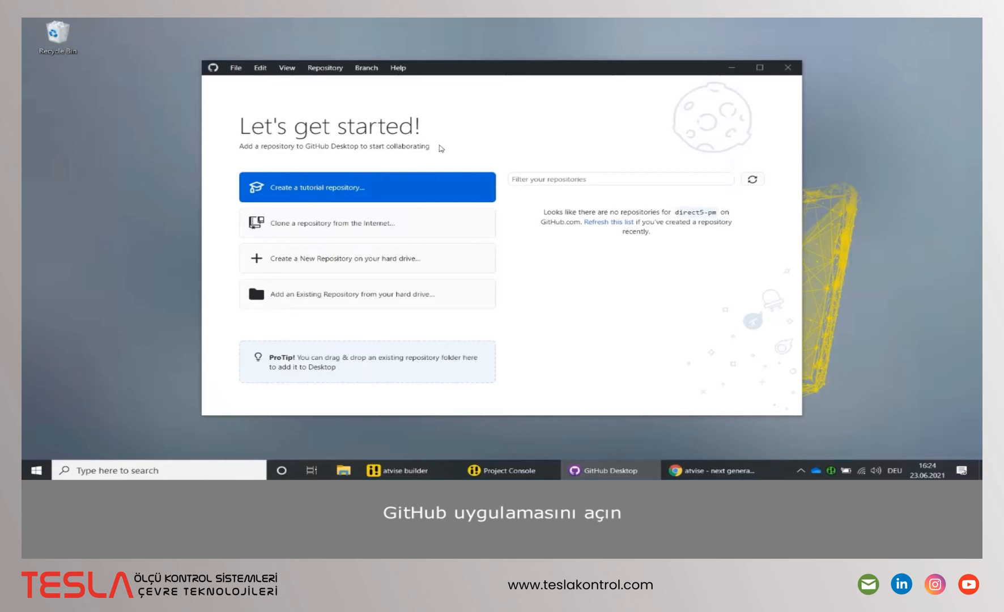
# - Create a local repository named atviseVideo in the Documents\Repos folder and publish it to GitHub as private code
pyautogui.click(232, 69)
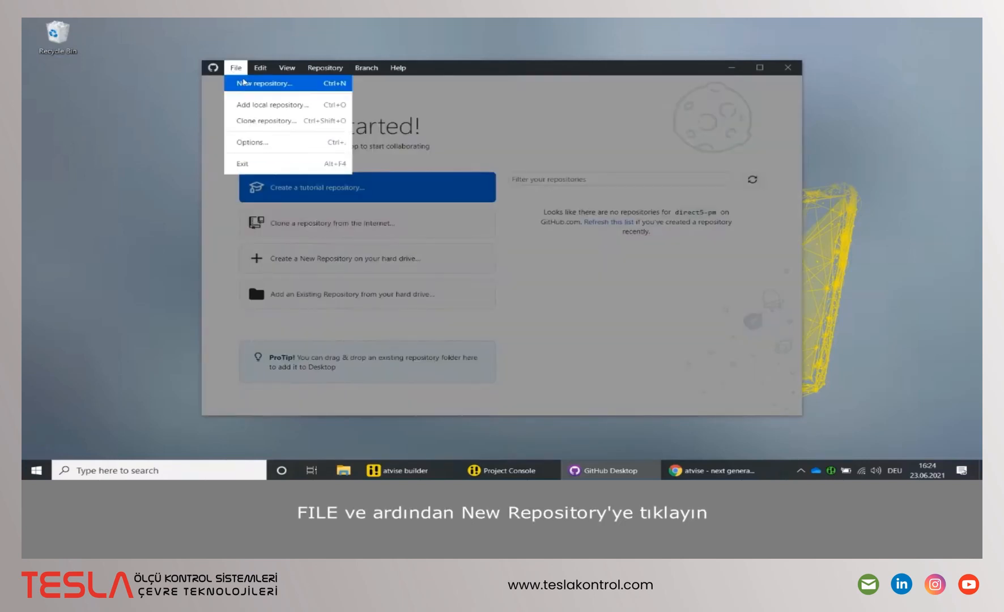
pyautogui.click(248, 84)
pyautogui.write('a')
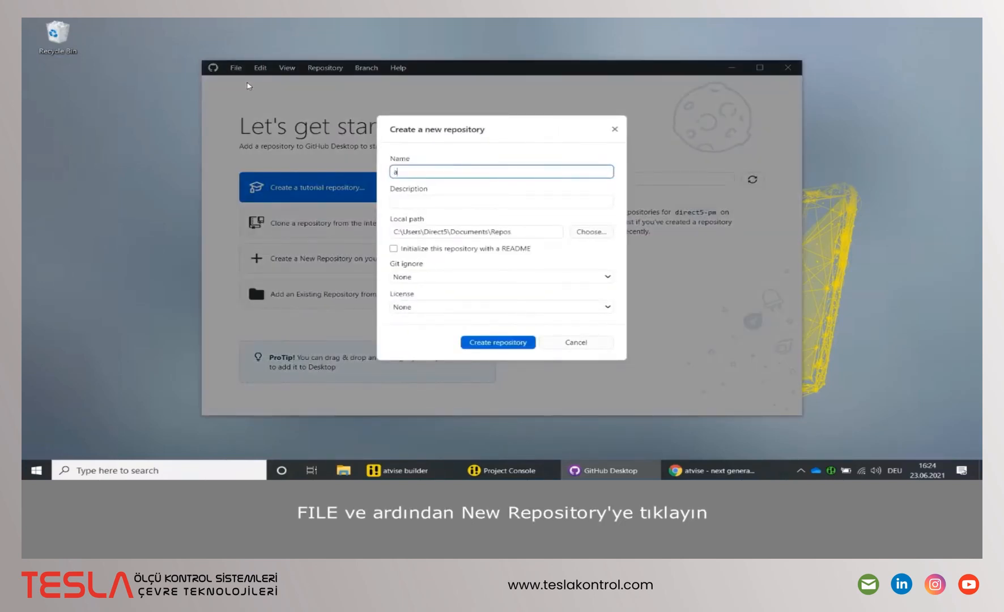
pyautogui.write('tviseVideo')
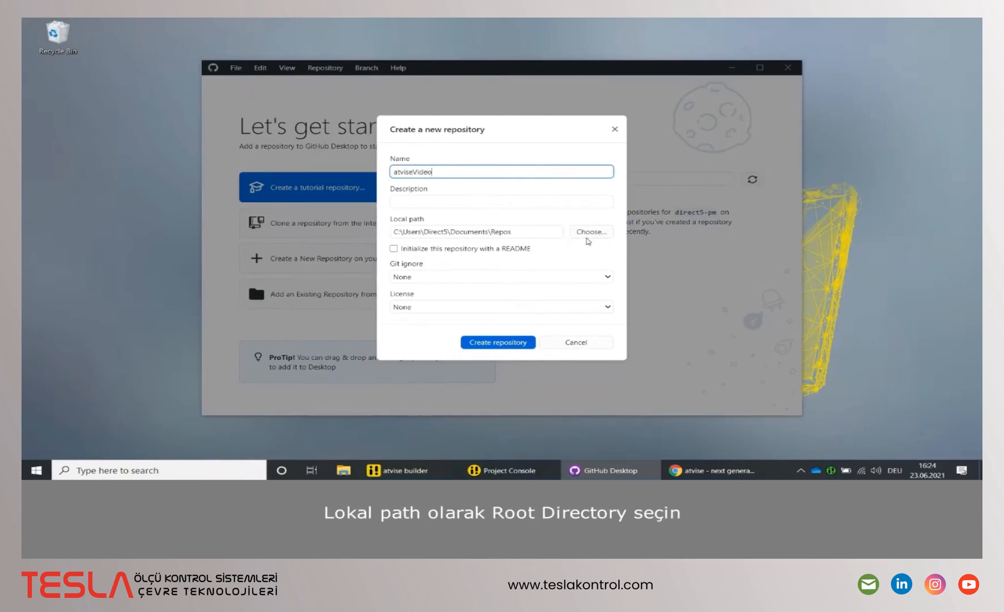
pyautogui.click(590, 238)
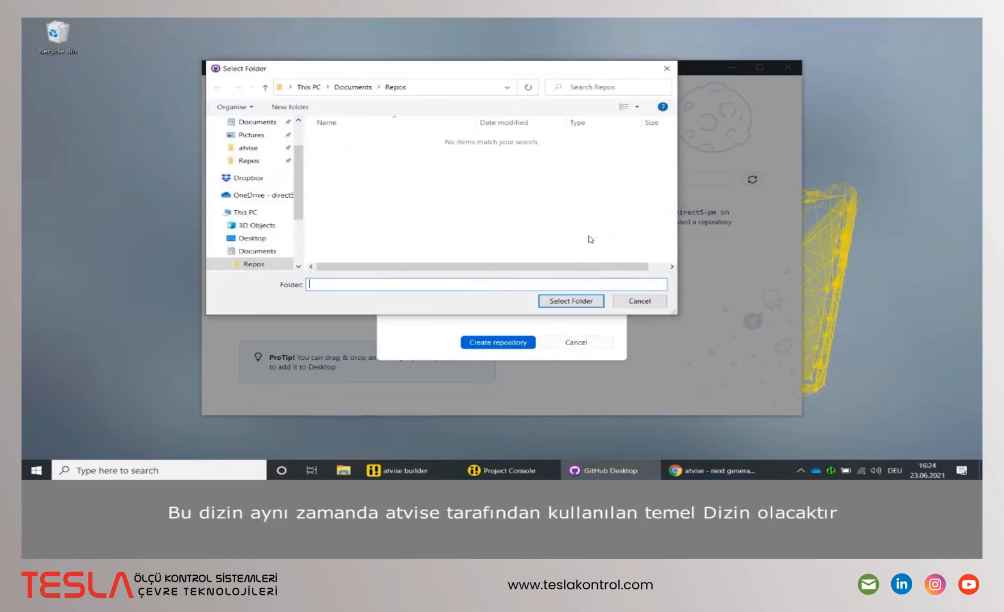
pyautogui.click(573, 299)
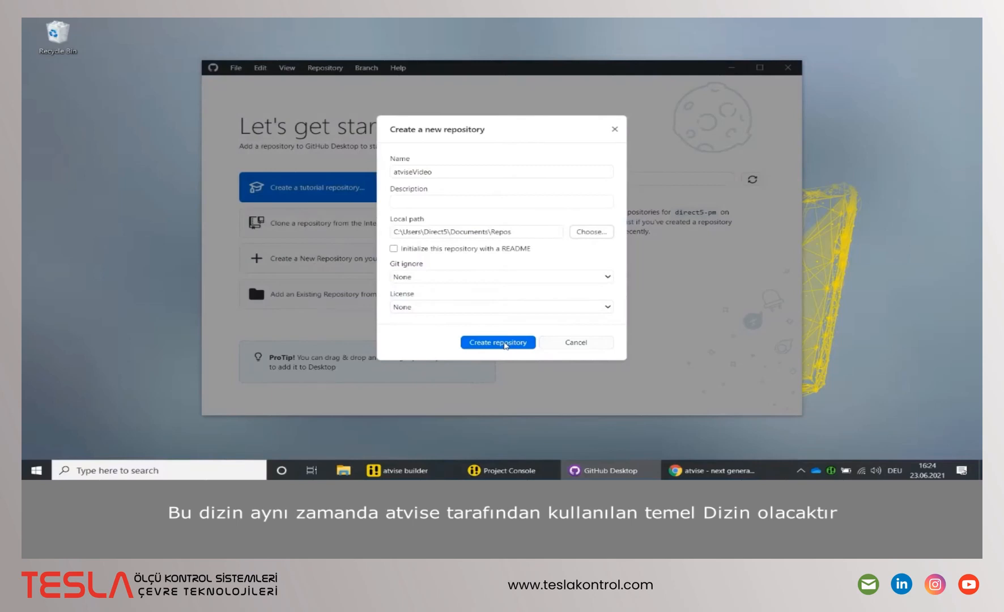
pyautogui.click(506, 343)
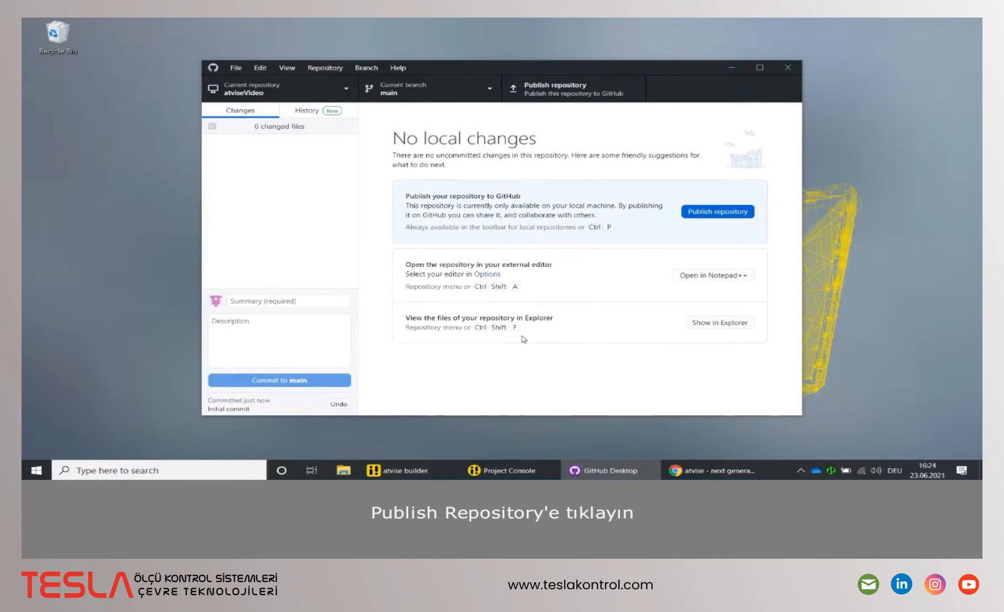
pyautogui.click(706, 217)
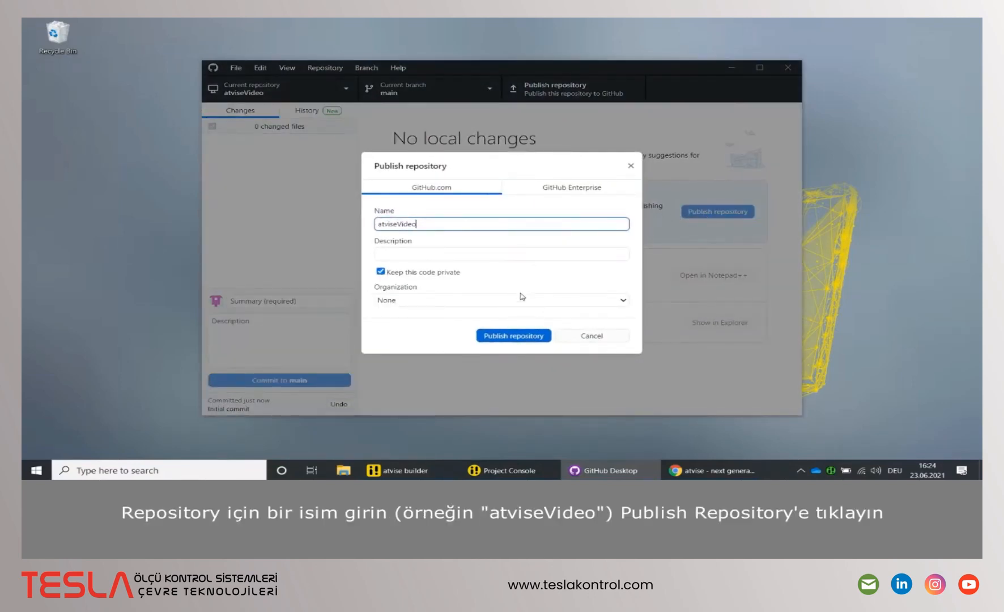
pyautogui.click(510, 338)
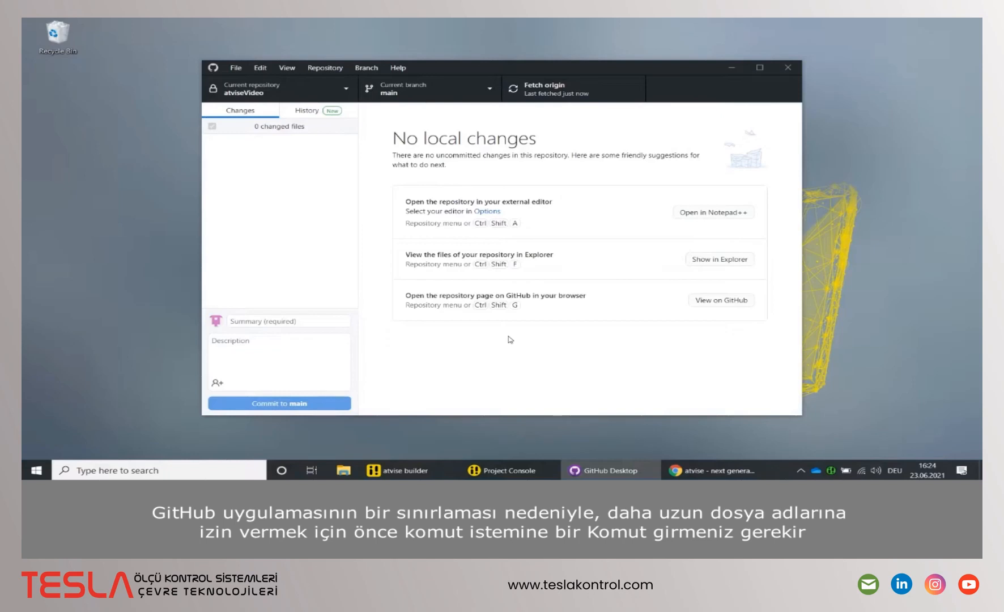
# - Open Command Prompt, run "git config --global core.longpaths true" to allow long file names, and close the window
pyautogui.press('super')
pyautogui.write('cmd')
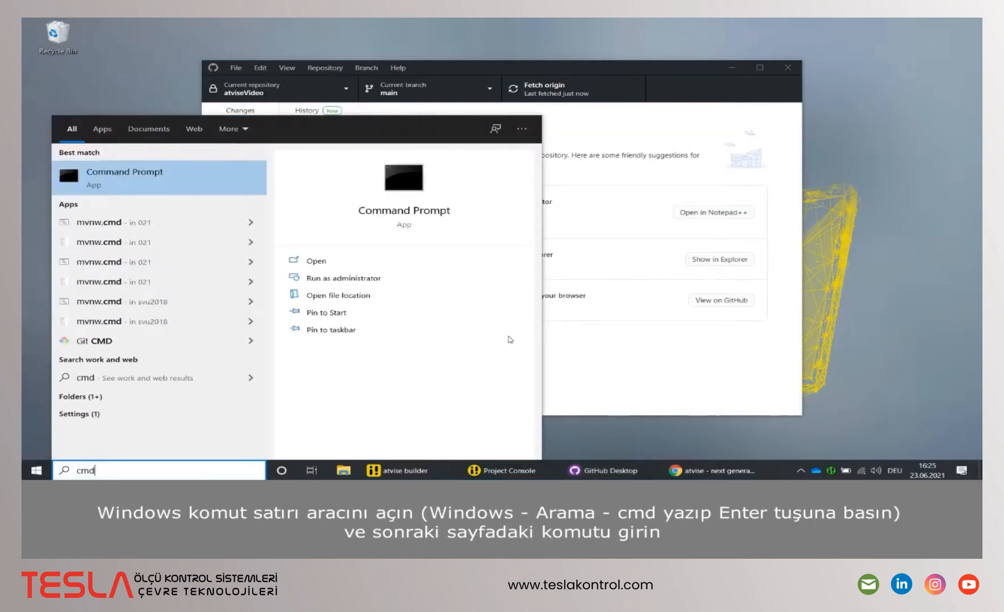
pyautogui.press('Return')
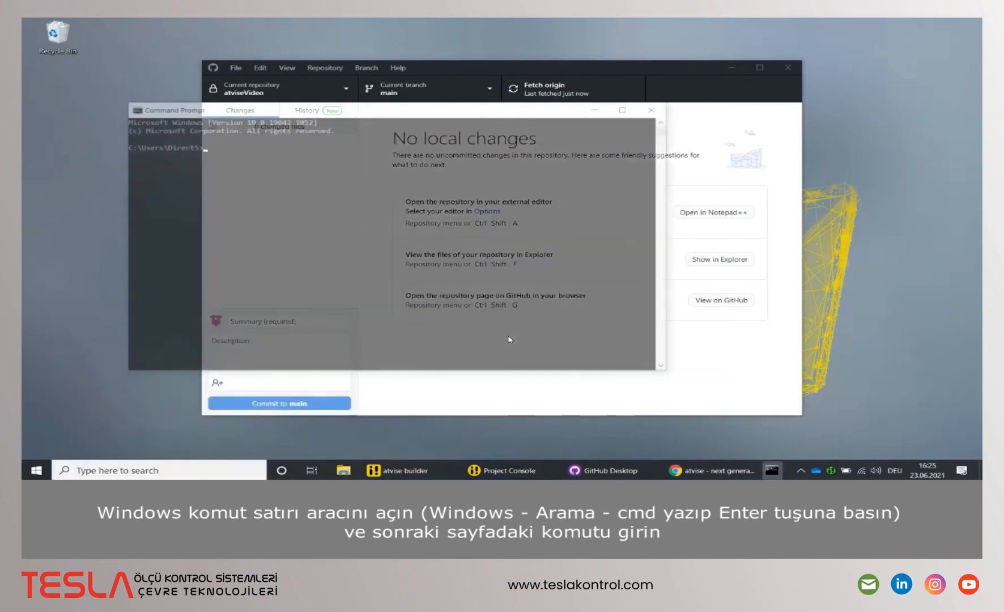
pyautogui.write('gi')
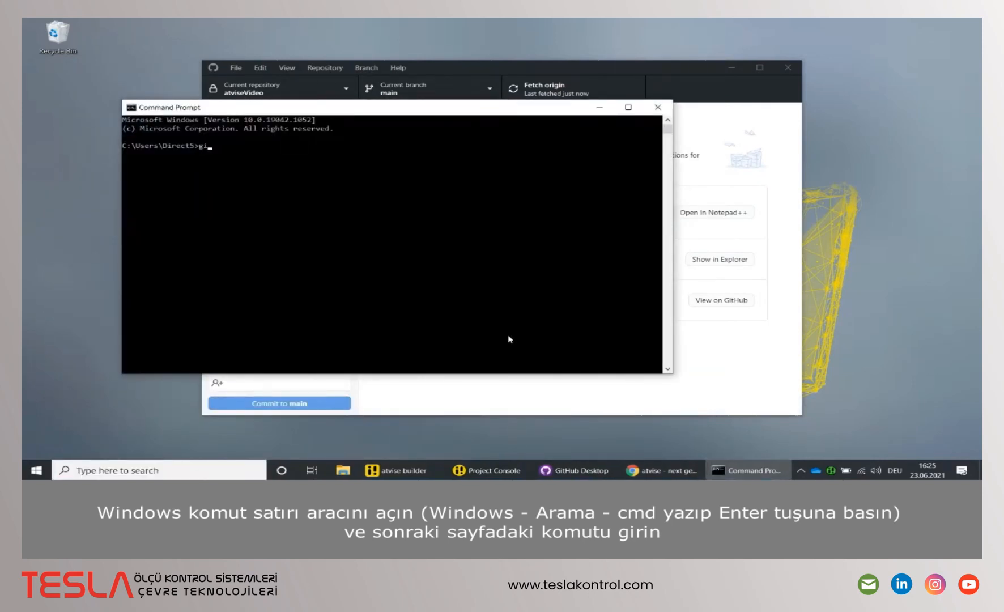
pyautogui.write('t config -')
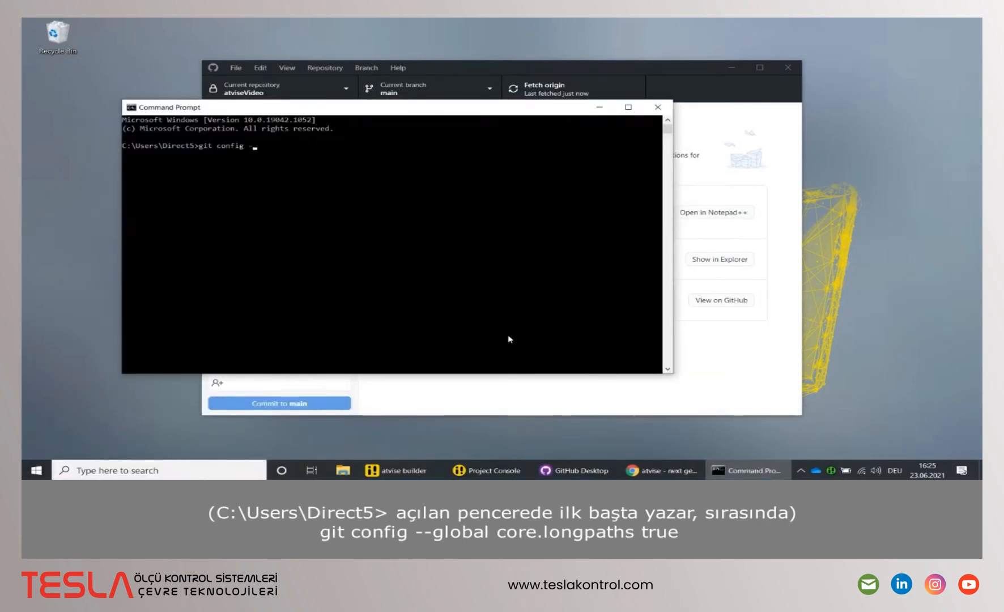
pyautogui.write('-global core.longpaths')
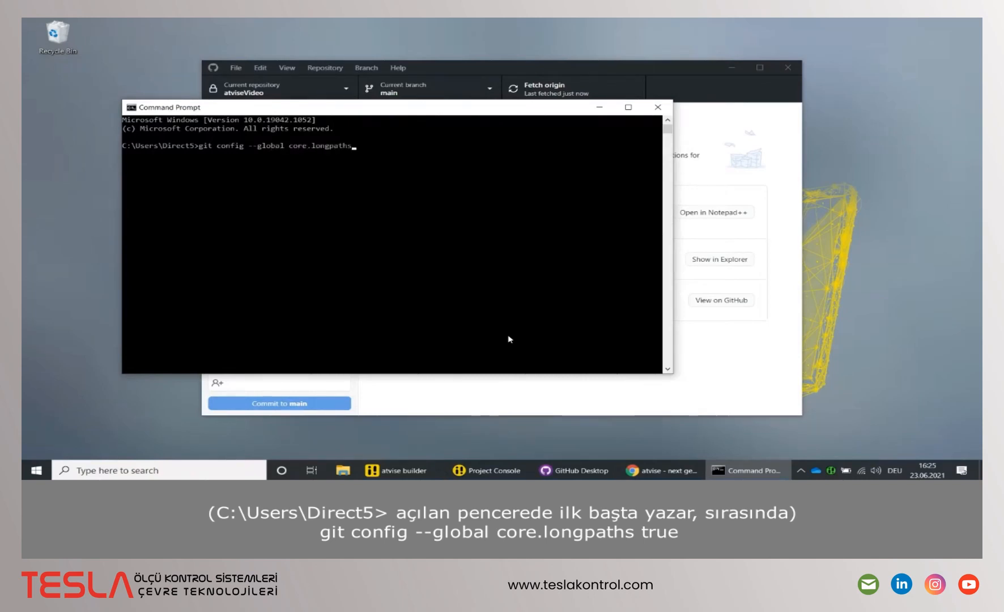
pyautogui.write(' true')
pyautogui.press('Return')
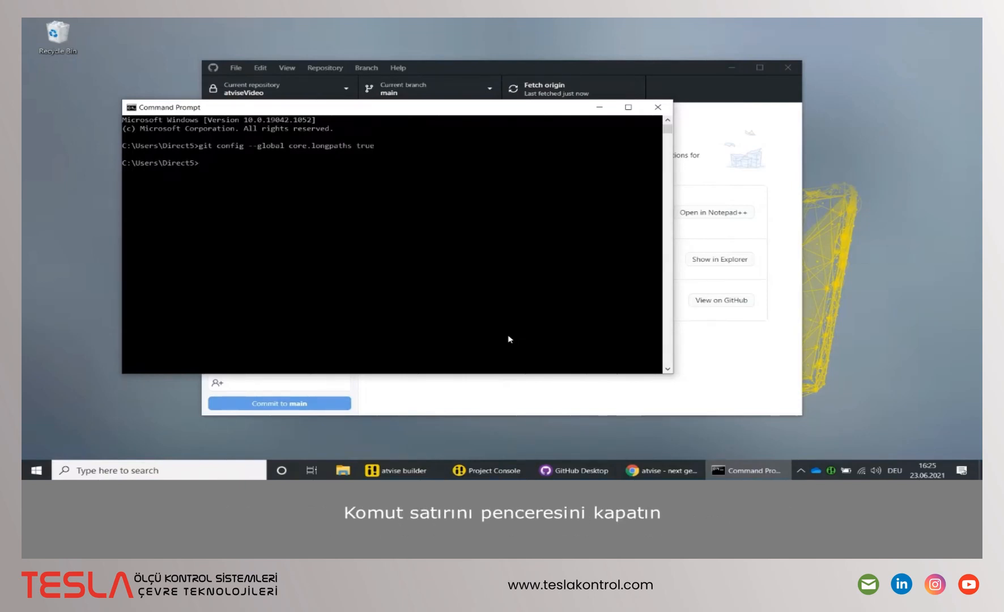
pyautogui.click(656, 108)
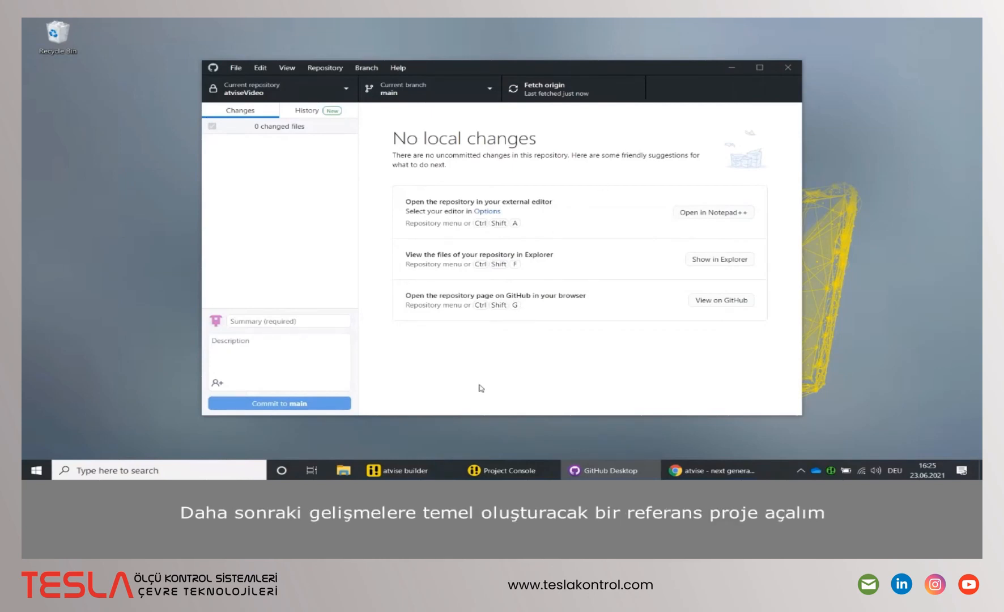
# - Switch to atvise builder and set the version control base directory to the Documents/Repos/atviseVideo folder
pyautogui.click(440, 468)
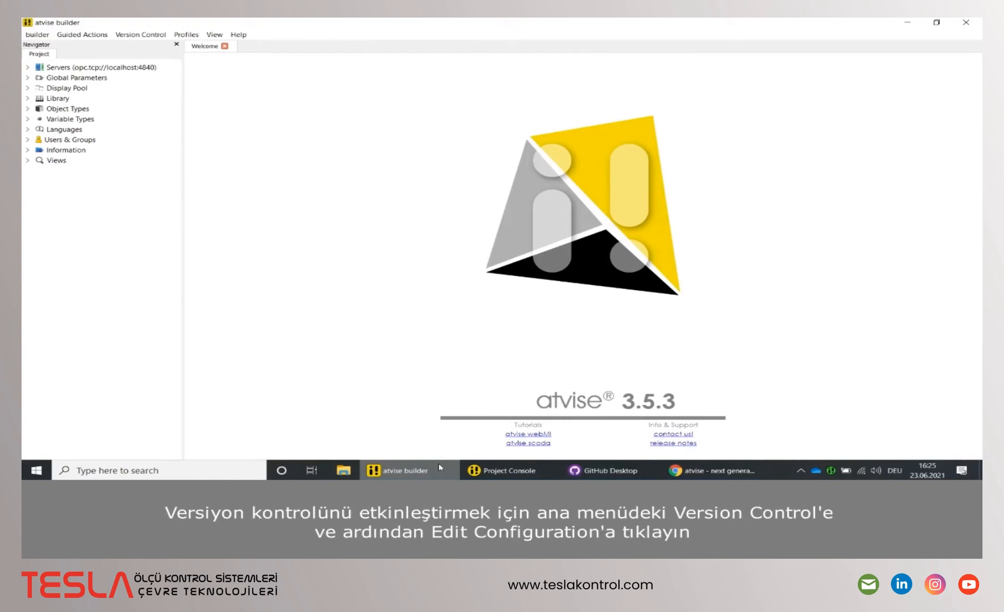
pyautogui.click(163, 36)
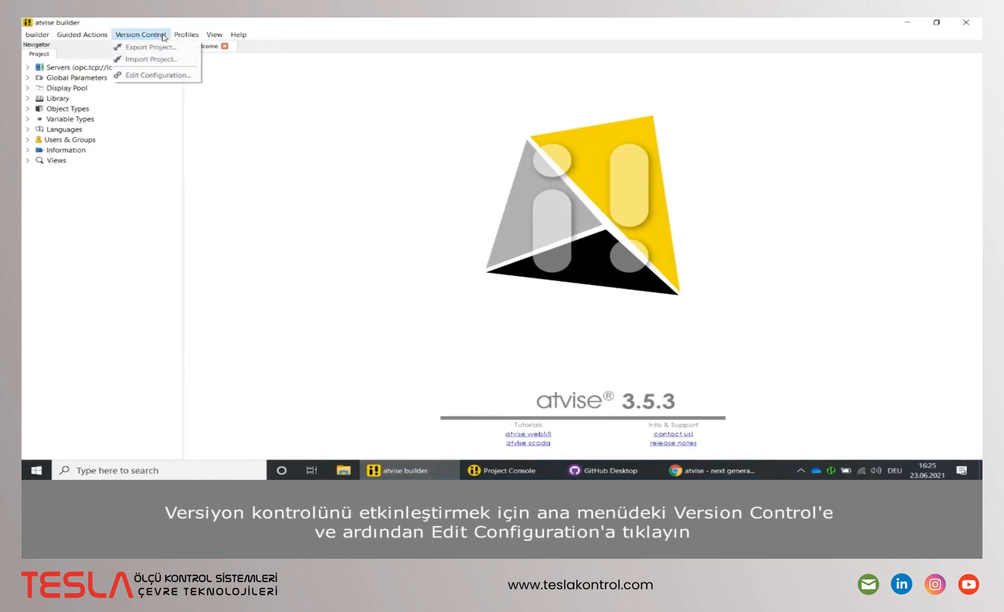
pyautogui.click(161, 75)
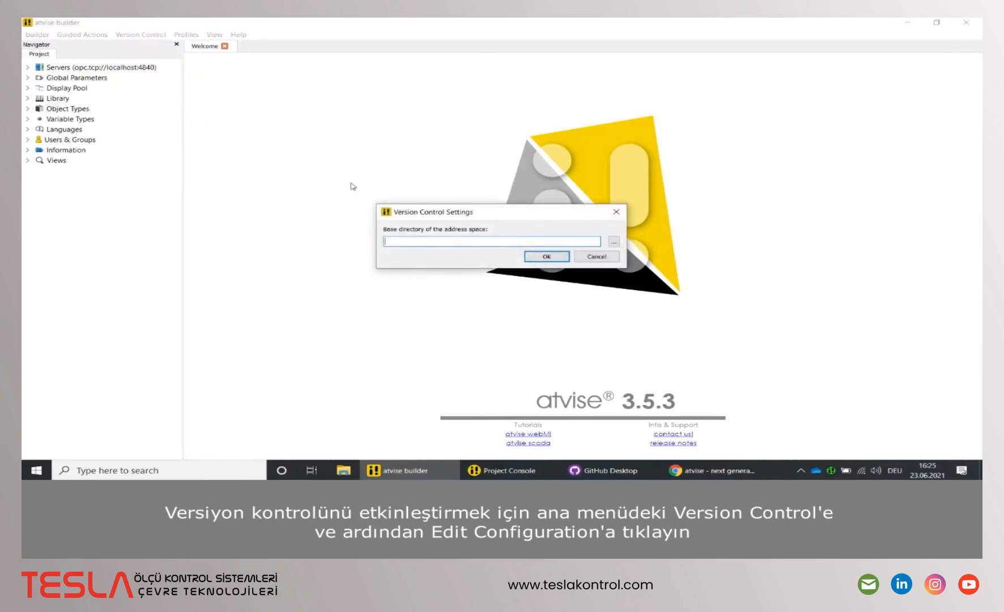
pyautogui.click(615, 245)
pyautogui.click(401, 191)
pyautogui.scroll(-2, 418, 266)
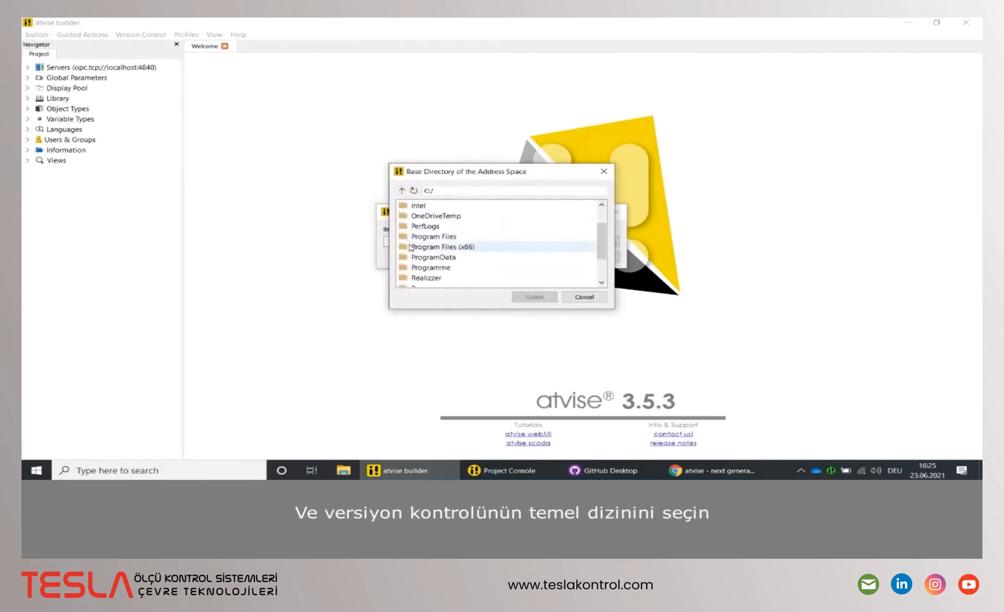
pyautogui.doubleClick(418, 278)
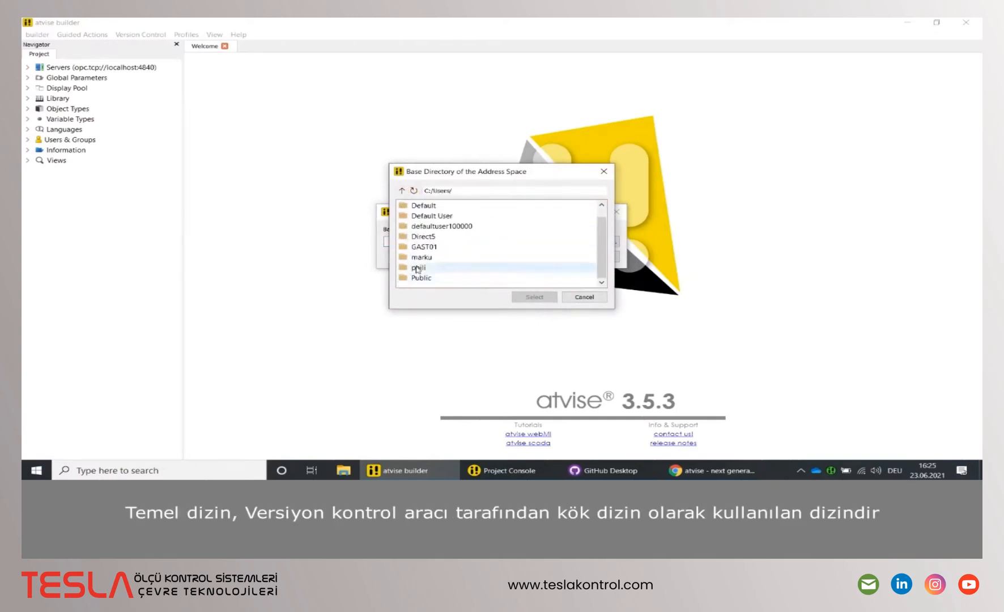
pyautogui.doubleClick(417, 237)
pyautogui.doubleClick(417, 258)
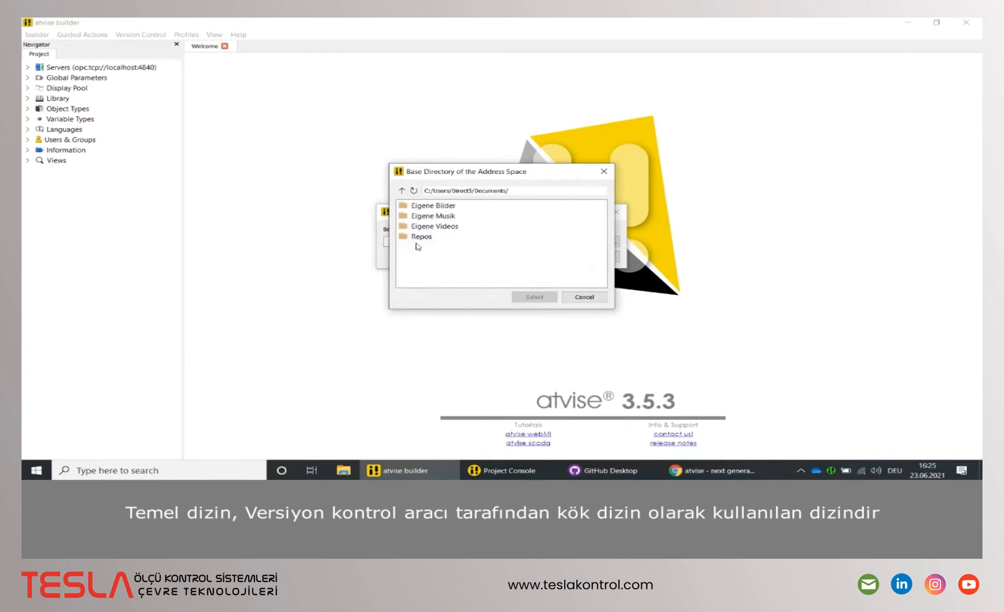
pyautogui.doubleClick(418, 237)
pyautogui.doubleClick(424, 206)
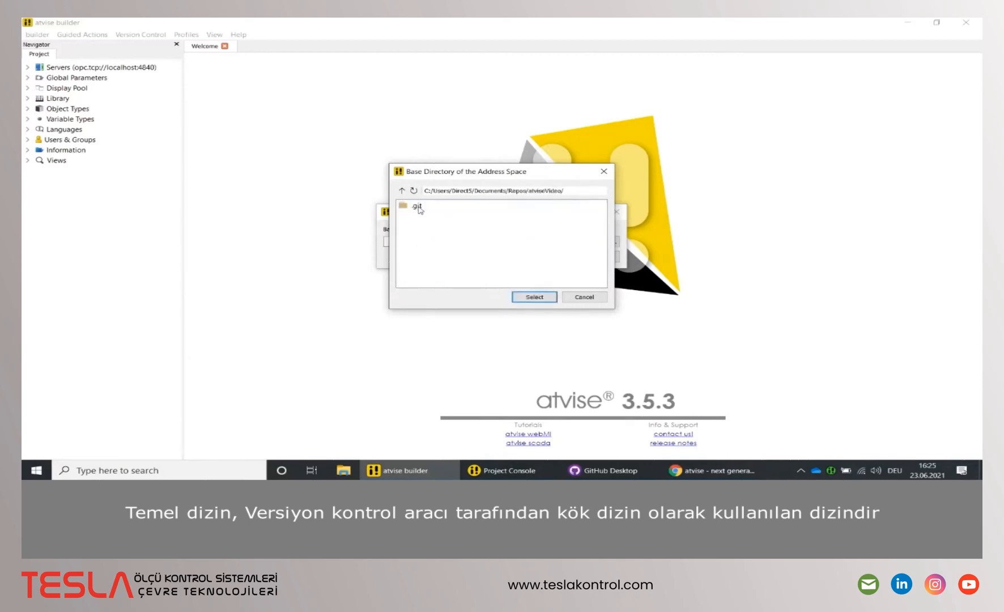
pyautogui.click(535, 297)
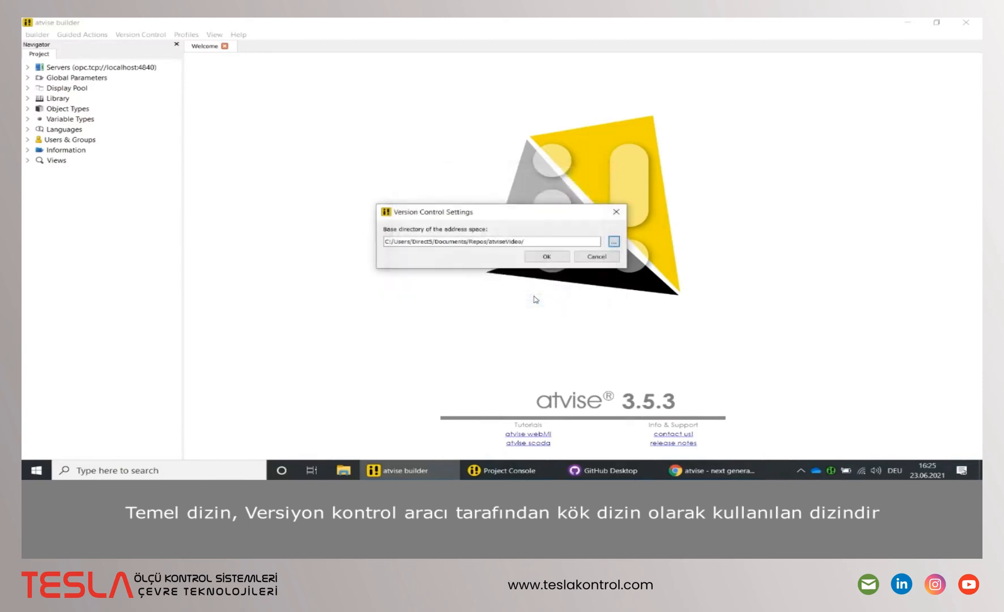
pyautogui.click(547, 257)
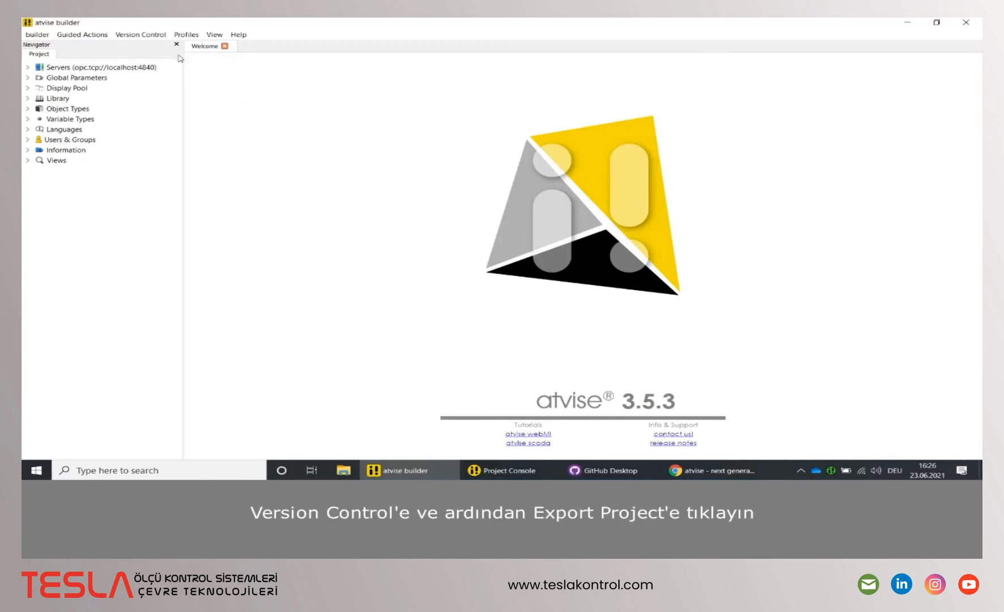
# - Export the whole project through version control to the atviseVideo base directory
pyautogui.click(146, 36)
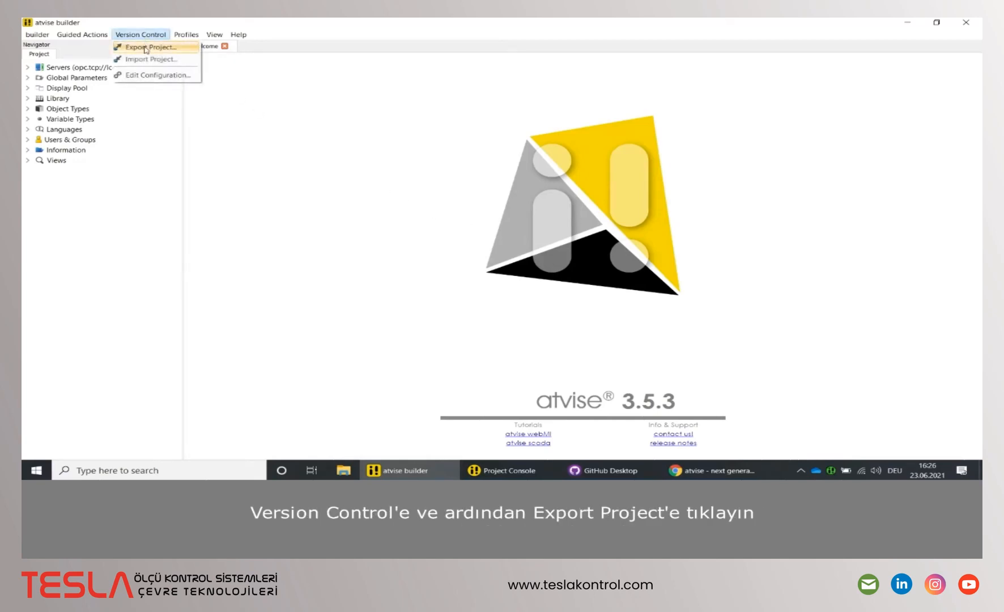
pyautogui.click(146, 49)
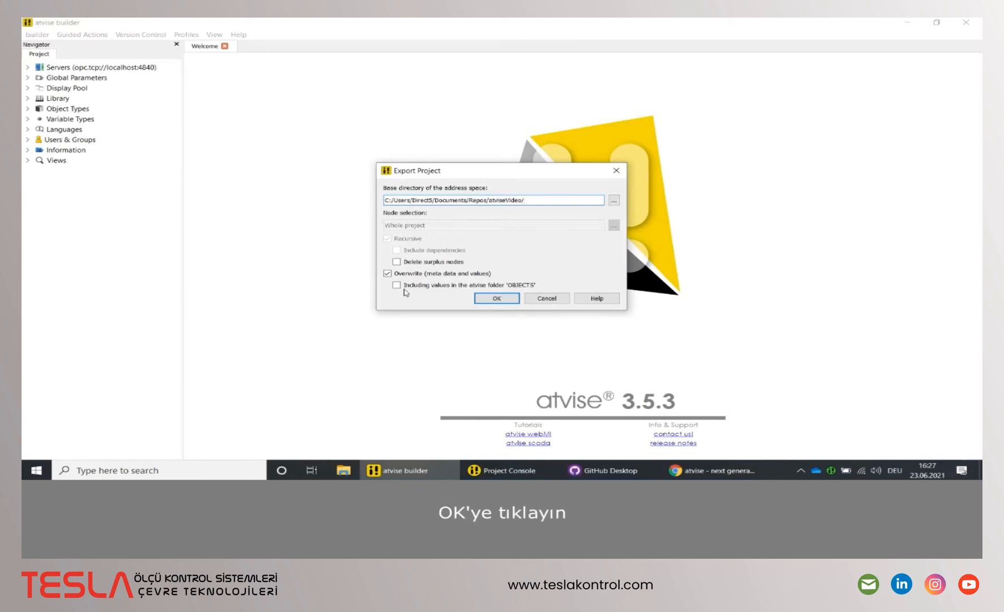
pyautogui.click(491, 298)
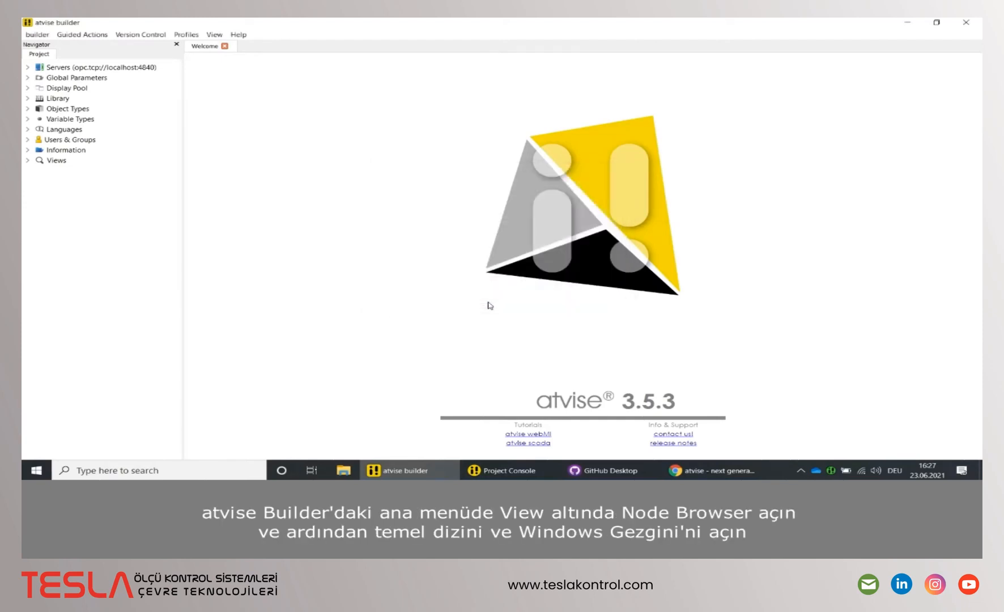
# - Show the Node Browser and place atvise builder side by side with File Explorer opened at Documents\Repos\atviseVideo
pyautogui.click(207, 36)
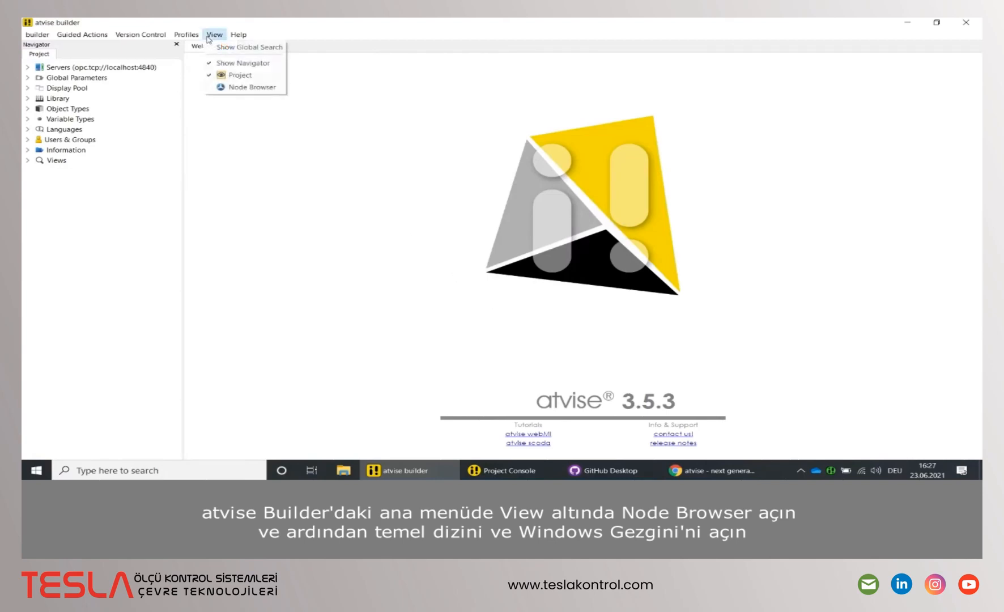
pyautogui.click(226, 88)
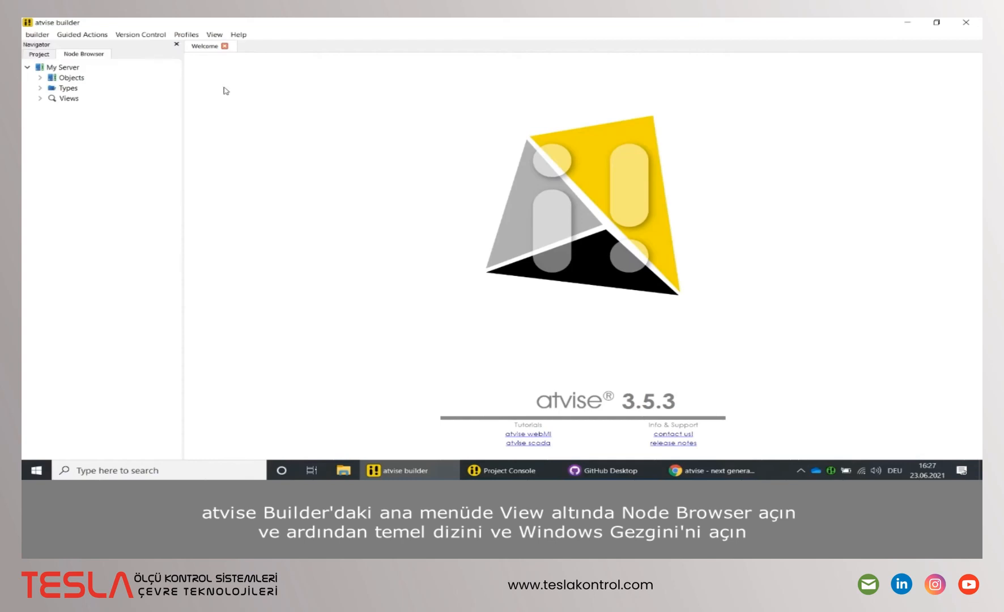
pyautogui.click(343, 470)
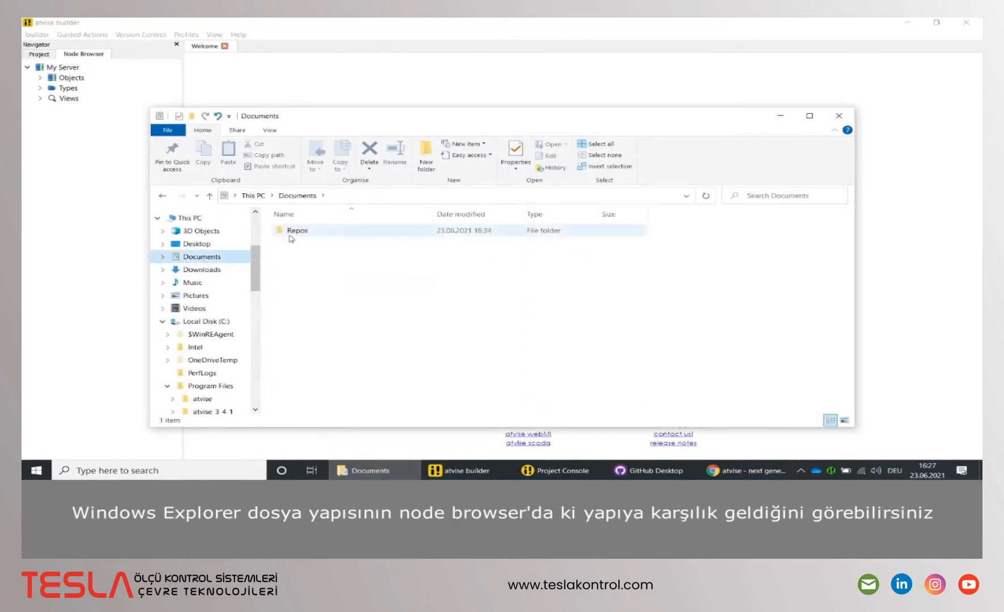
pyautogui.doubleClick(289, 230)
pyautogui.doubleClick(289, 231)
pyautogui.moveTo(369, 116); pyautogui.dragTo(980, 125)
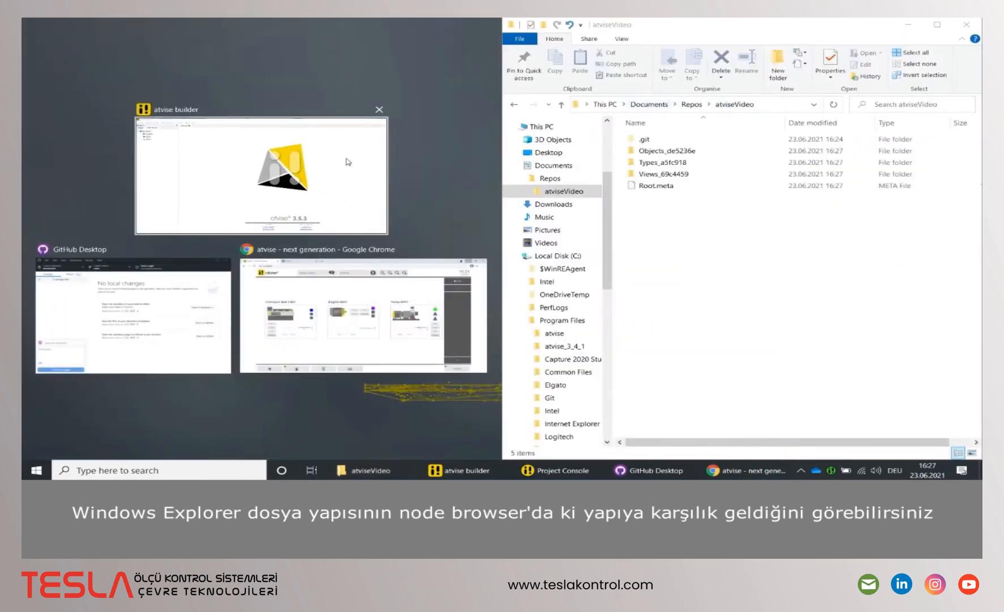
pyautogui.click(348, 162)
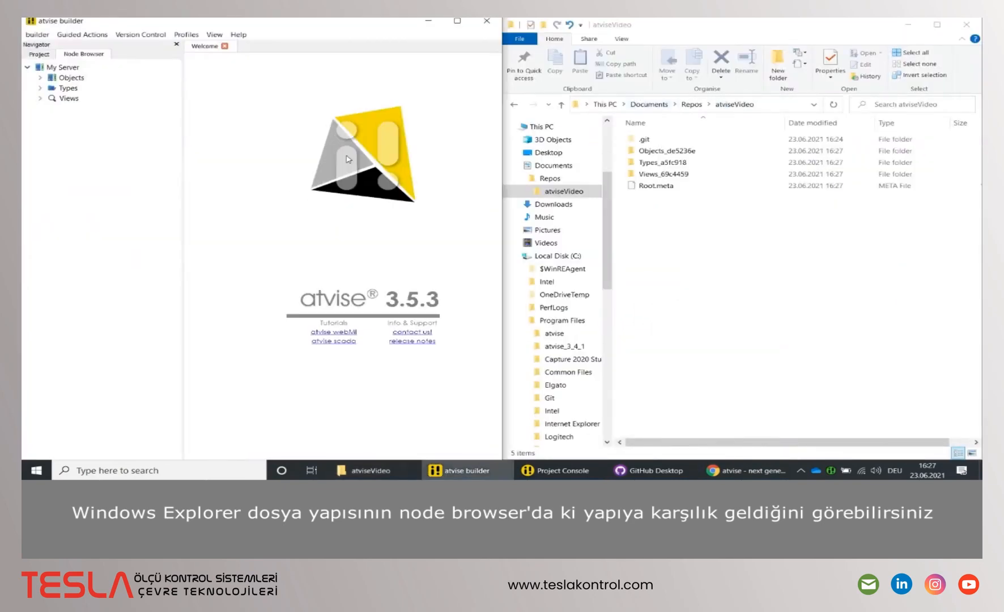
# - Compare the AGENT node's children under Objects with the contents of the exported Objects_de5236e\AGENT_b62db7d folder
pyautogui.click(39, 77)
pyautogui.click(53, 108)
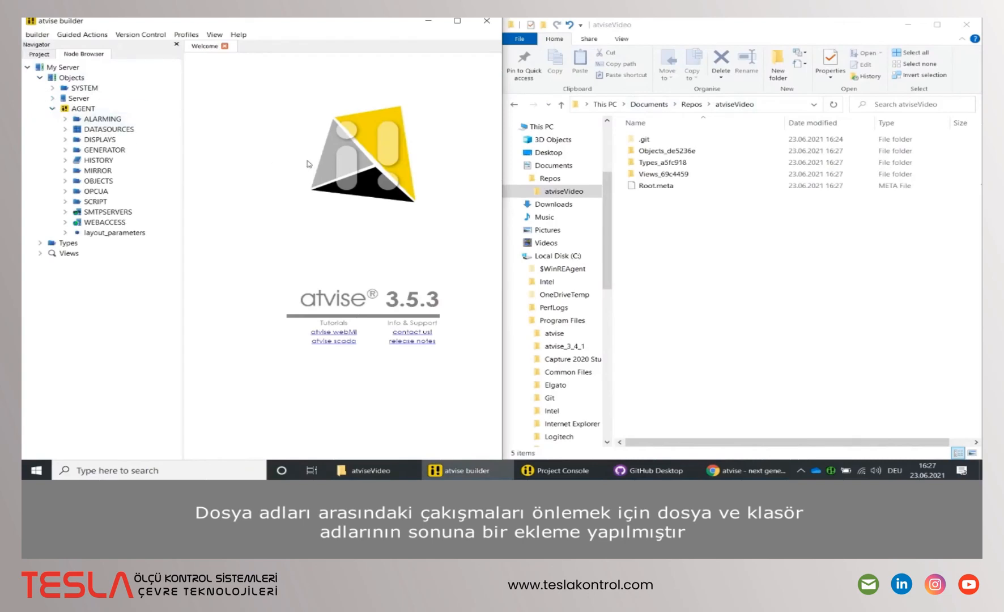
pyautogui.doubleClick(630, 151)
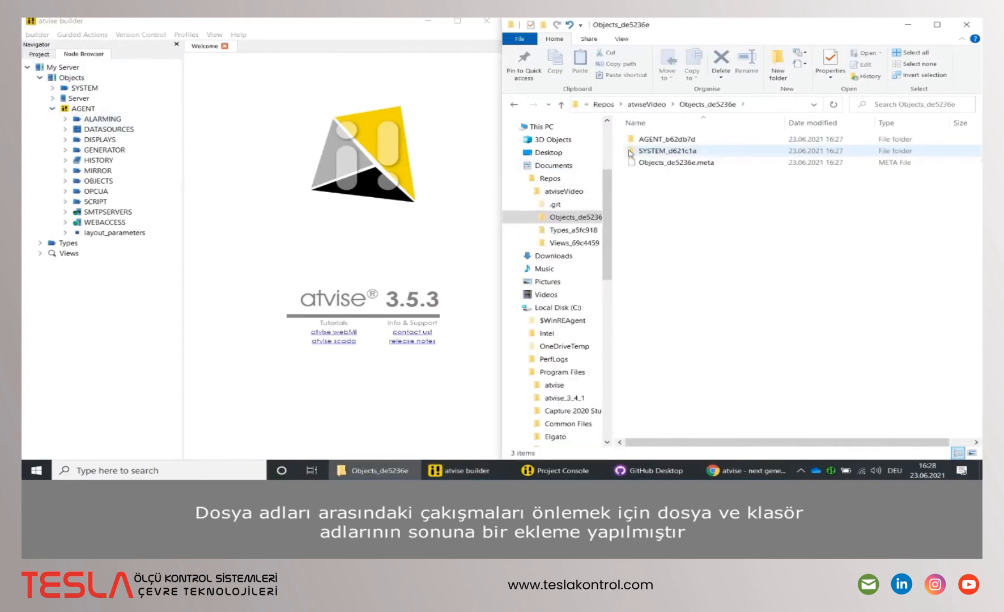
pyautogui.doubleClick(632, 140)
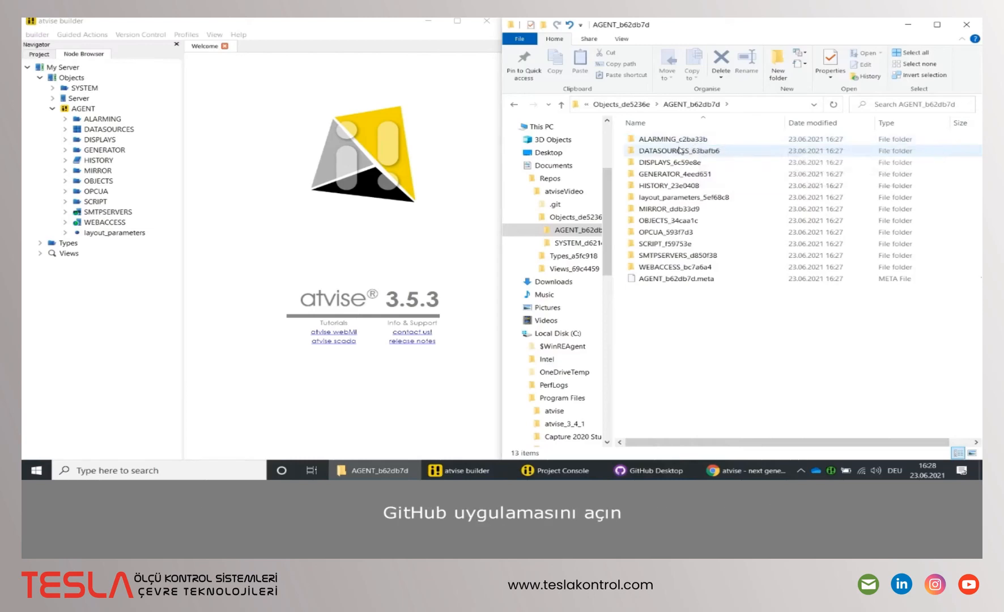
# - Switch to GitHub Desktop and commit all changed files to the main branch with the summary "init"
pyautogui.click(652, 470)
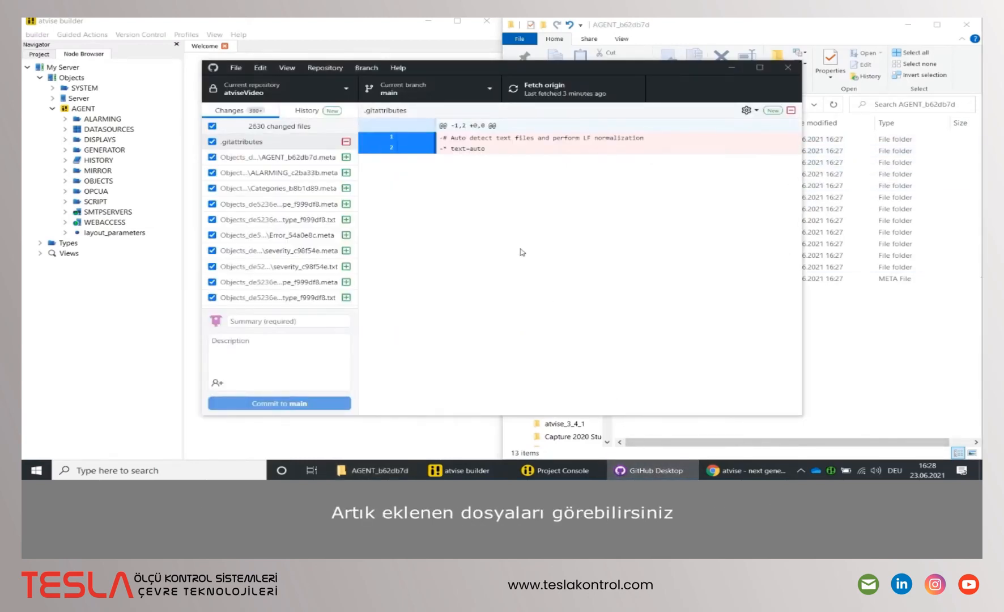
pyautogui.click(347, 317)
pyautogui.write('init')
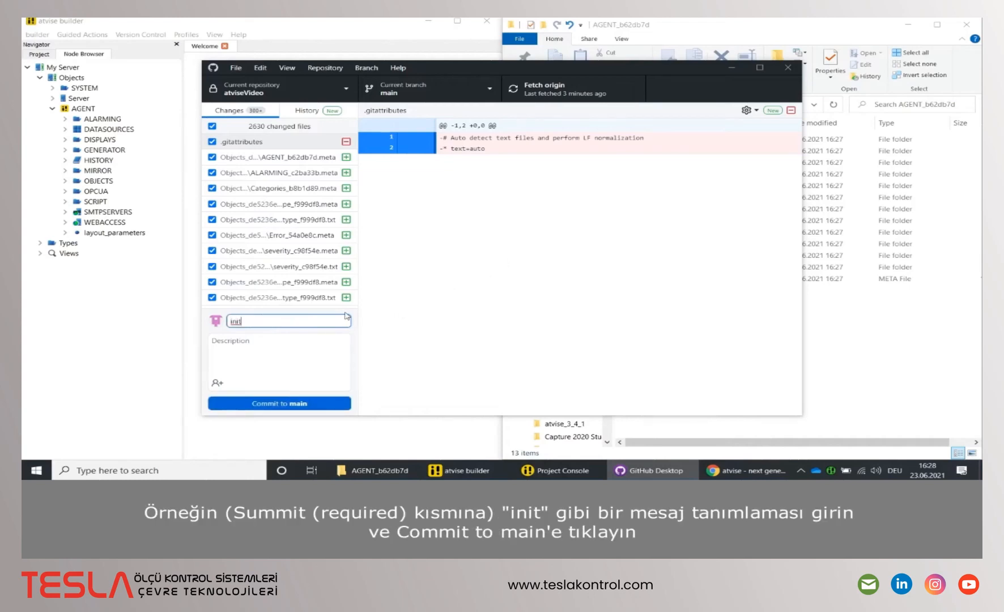
pyautogui.click(312, 404)
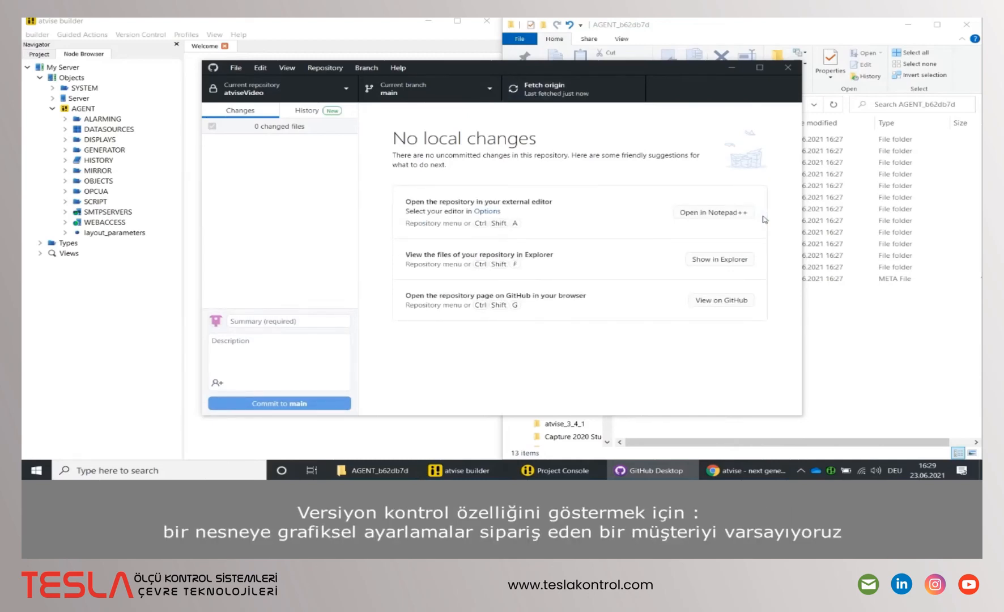
# - View the atvise visualisation in the browser, and in GitHub Desktop create and publish a branch named gfx-fix1 based on main
pyautogui.click(725, 472)
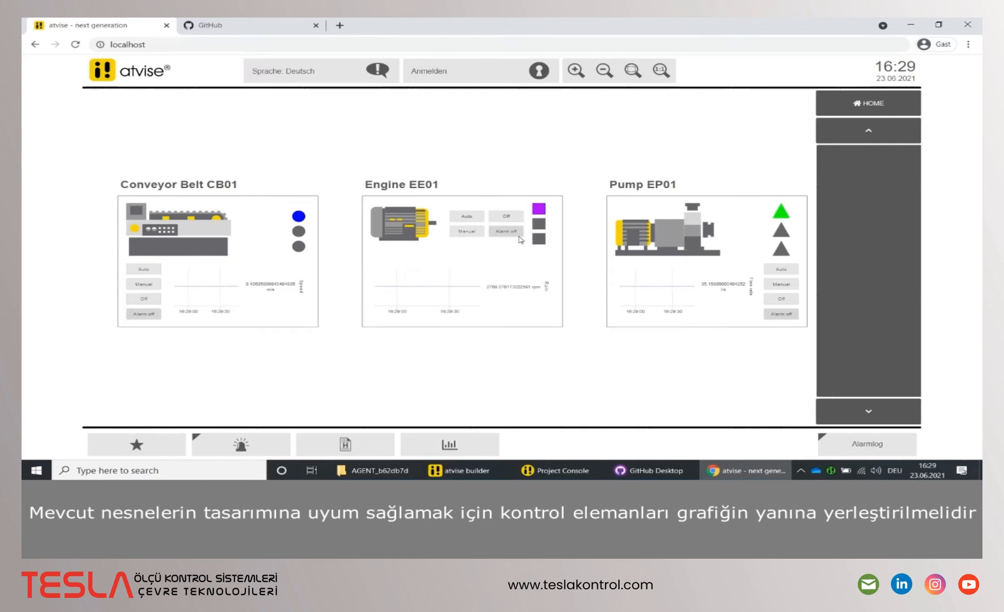
pyautogui.click(640, 474)
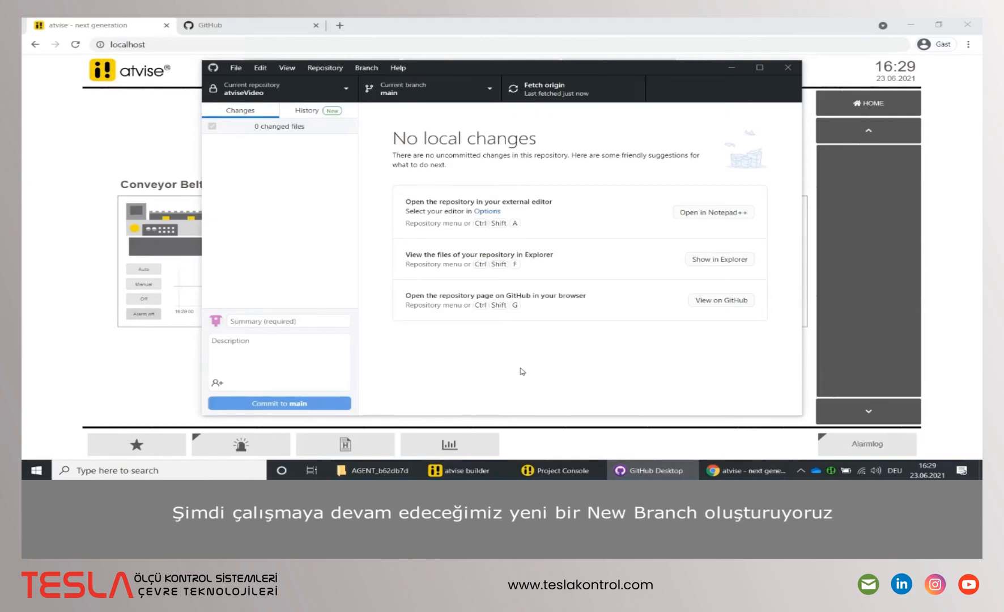
pyautogui.click(429, 101)
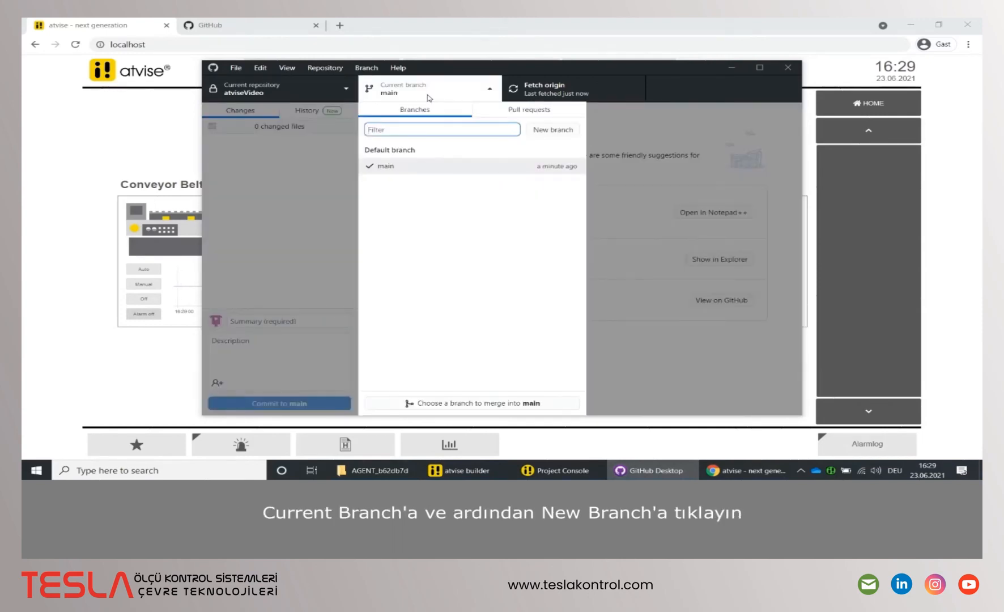
pyautogui.click(536, 131)
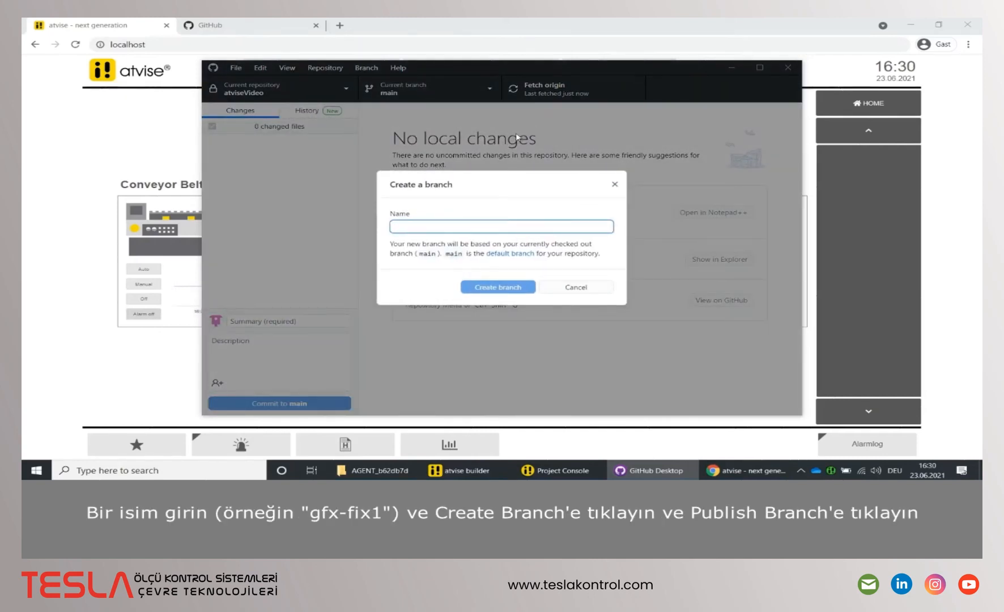
pyautogui.write('gfx-fix1')
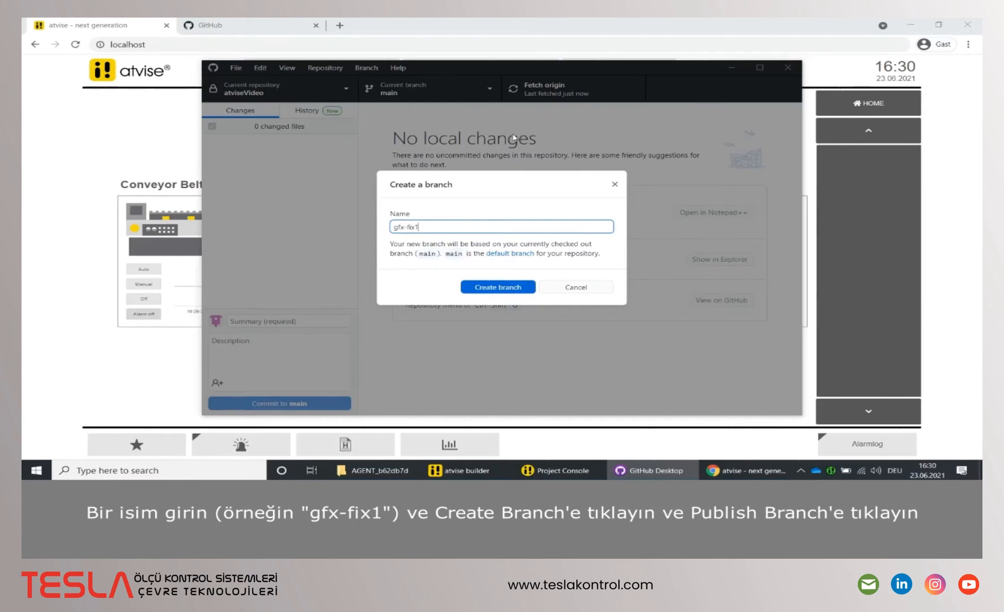
pyautogui.click(501, 288)
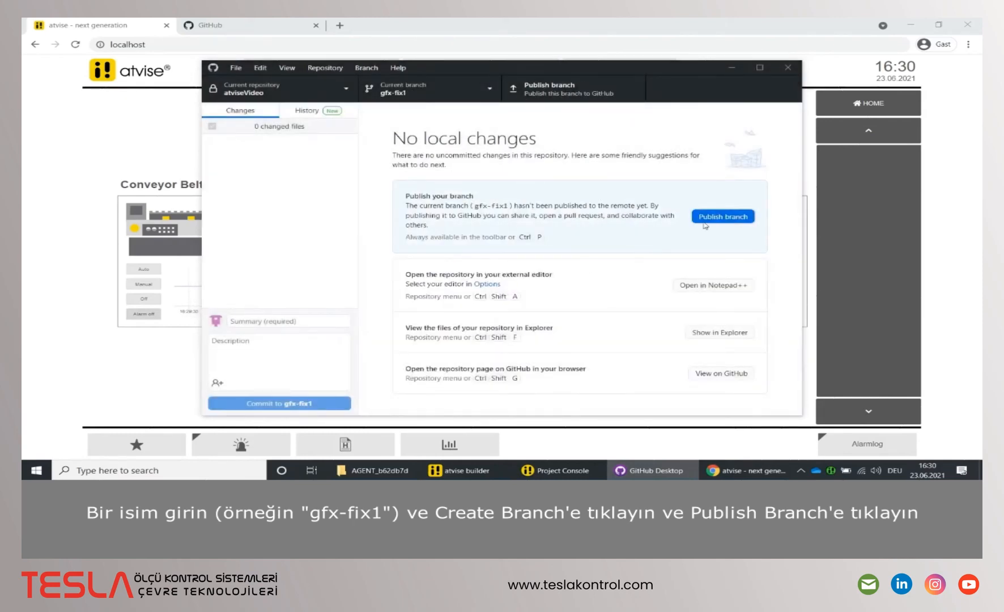
pyautogui.click(703, 221)
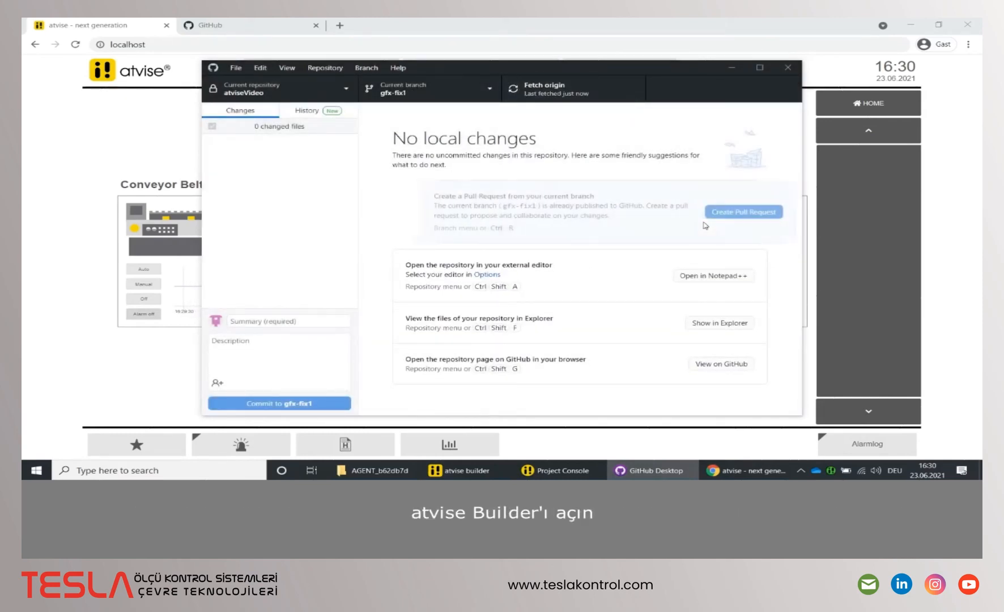
# - Switch to atvise builder, maximise its window and hide the Node Browser
pyautogui.click(490, 469)
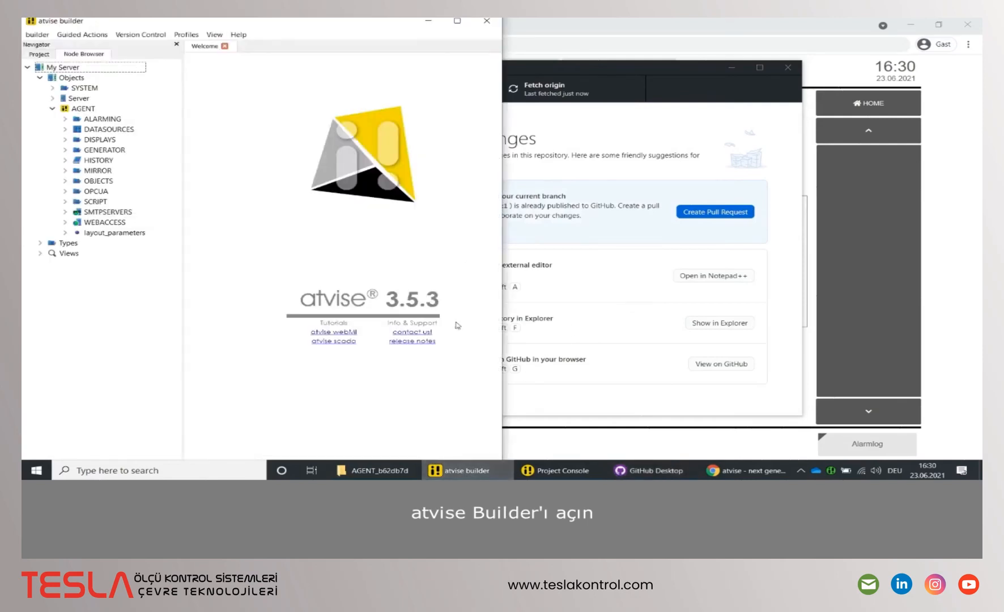
pyautogui.click(457, 21)
pyautogui.click(214, 35)
pyautogui.click(230, 89)
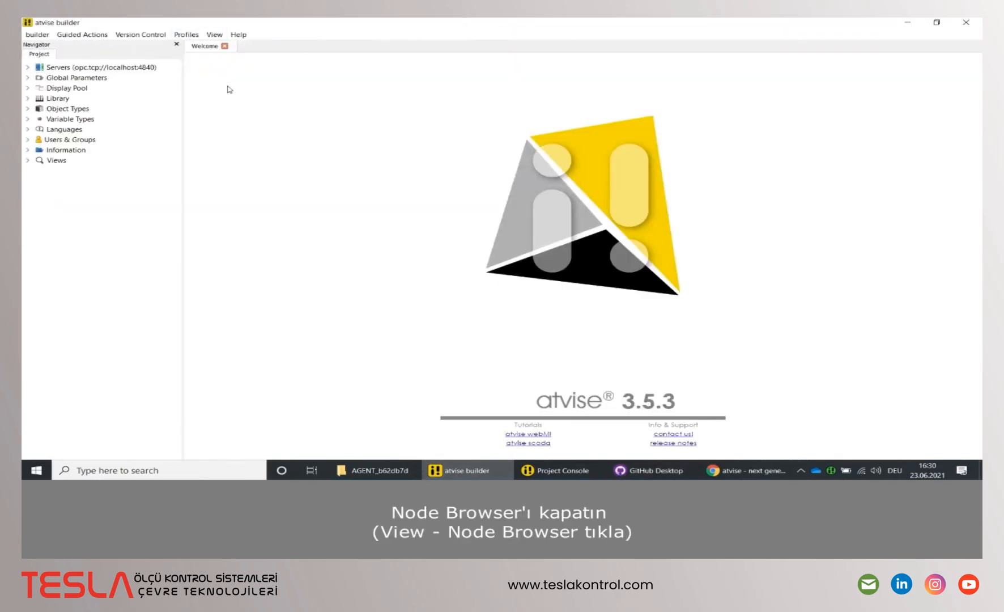
# - Open the Main display from the DISPLAYS folder of My Server
pyautogui.click(27, 67)
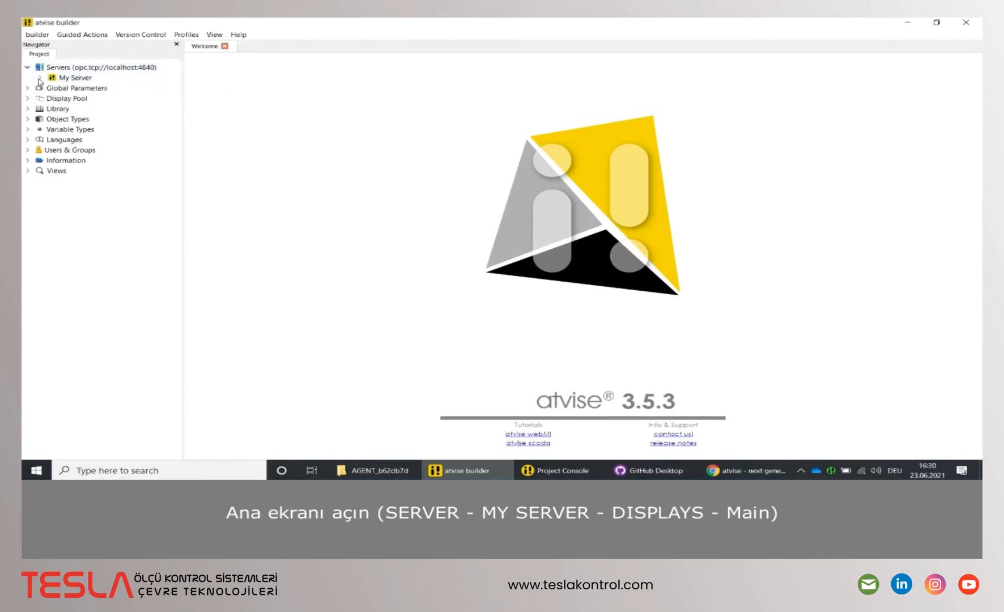
pyautogui.click(39, 78)
pyautogui.click(52, 99)
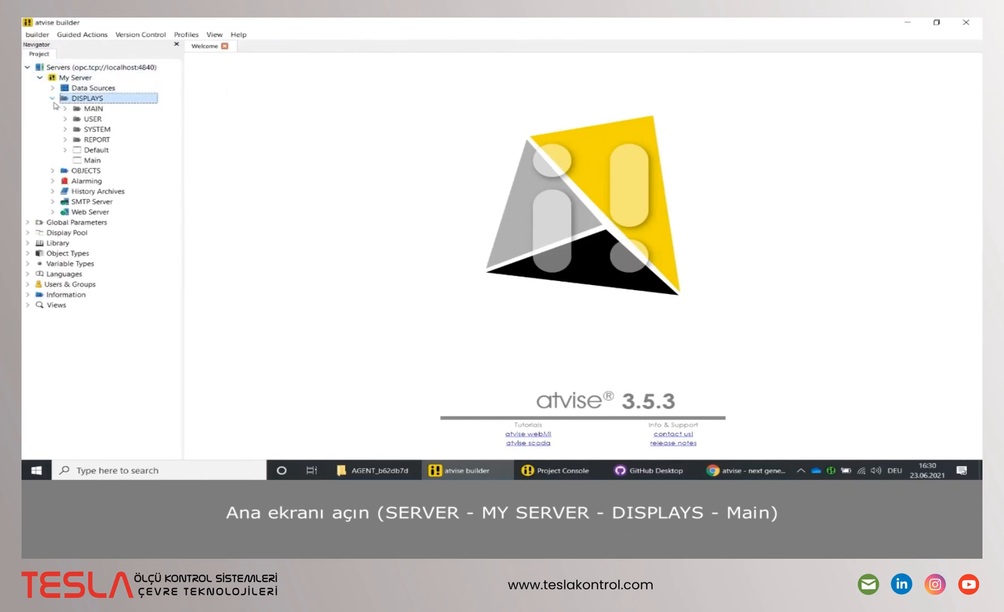
pyautogui.doubleClick(92, 161)
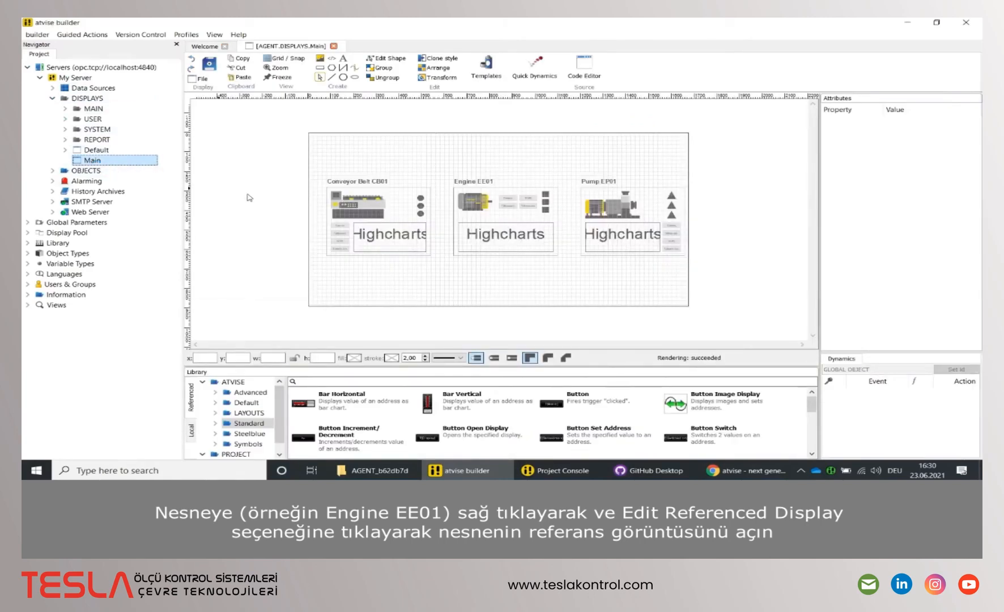
# - Open the referenced display of the Engine EE01 object for editing and locate its Overview node under Object Types > Engine
pyautogui.click(481, 219)
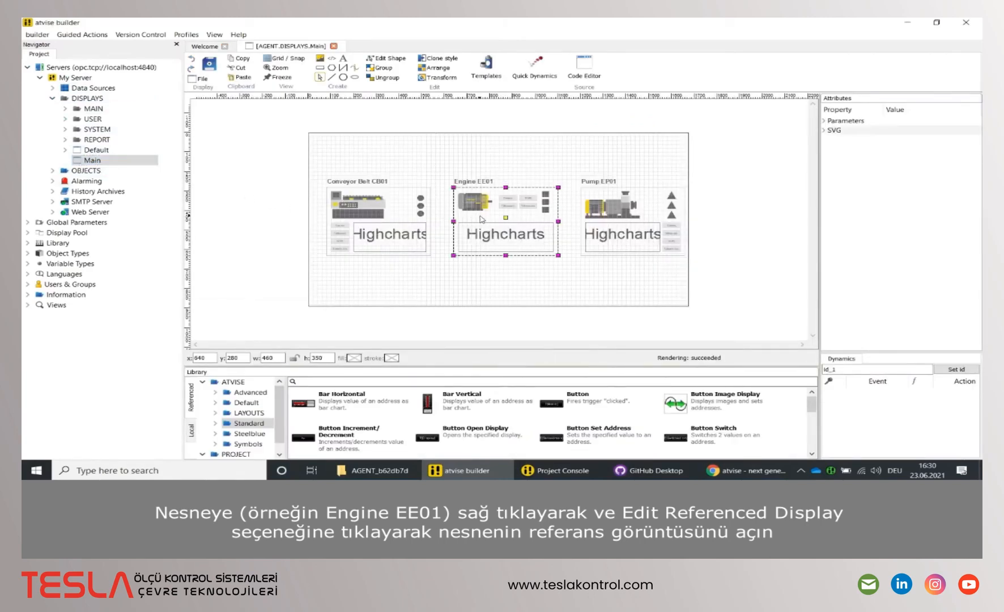
pyautogui.rightClick(482, 219)
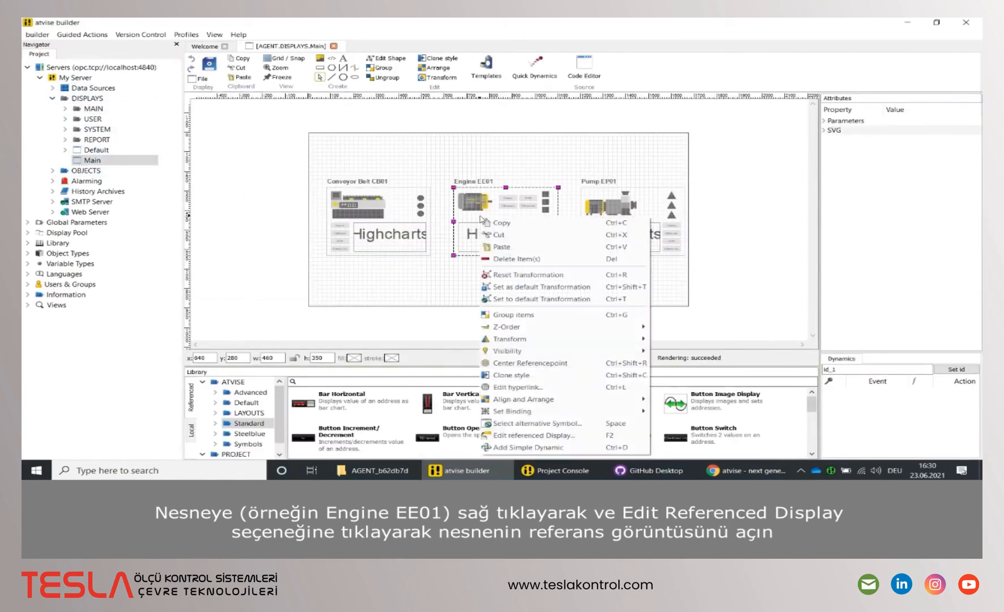
pyautogui.click(505, 435)
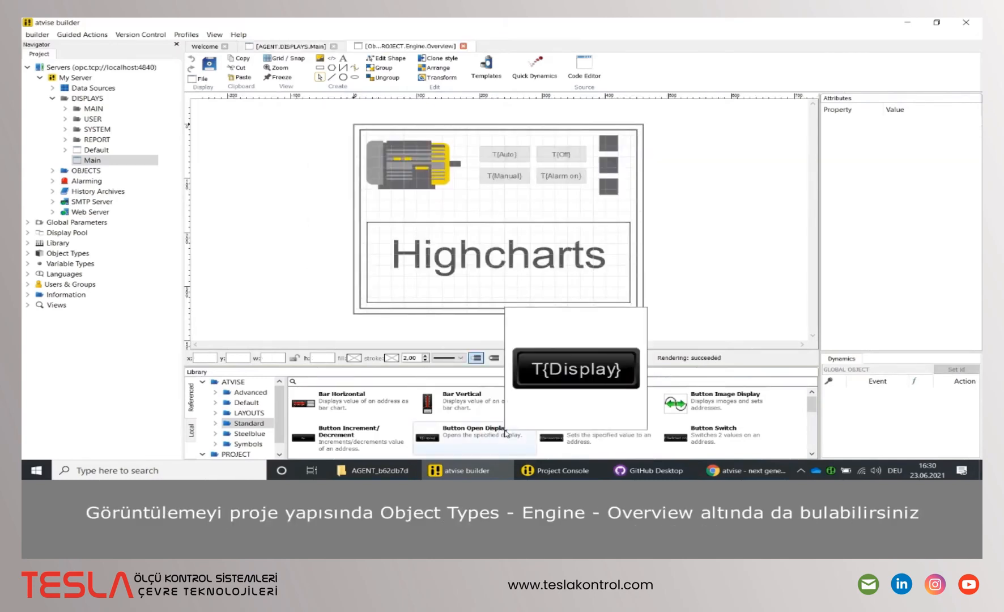
pyautogui.click(27, 253)
pyautogui.click(40, 274)
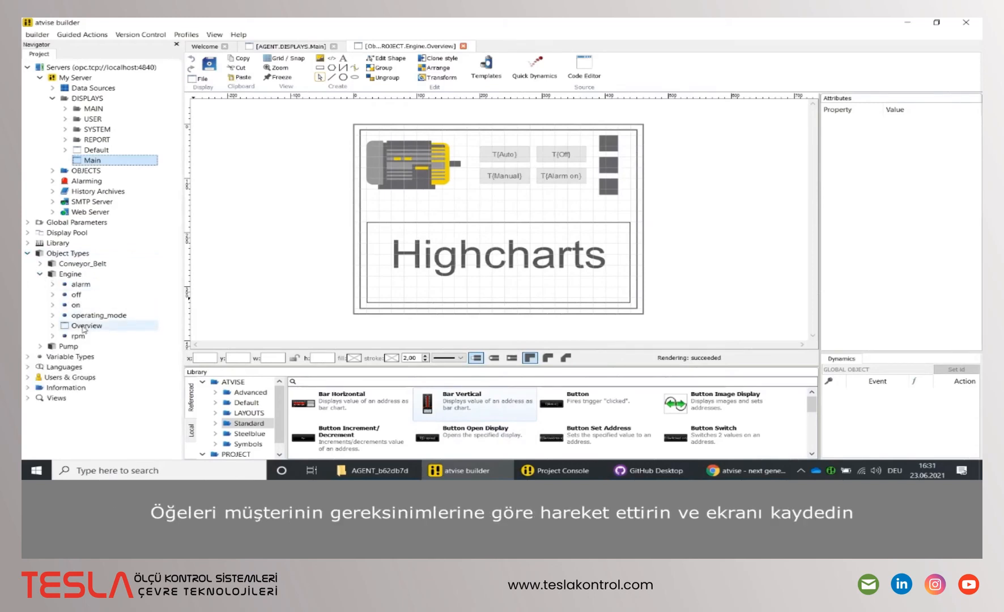
# - Narrow the Highcharts chart from its right edge and stack the Auto, Manual, Off and Alarm on buttons in a column beside it
pyautogui.click(377, 286)
pyautogui.moveTo(630, 262); pyautogui.dragTo(557, 258)
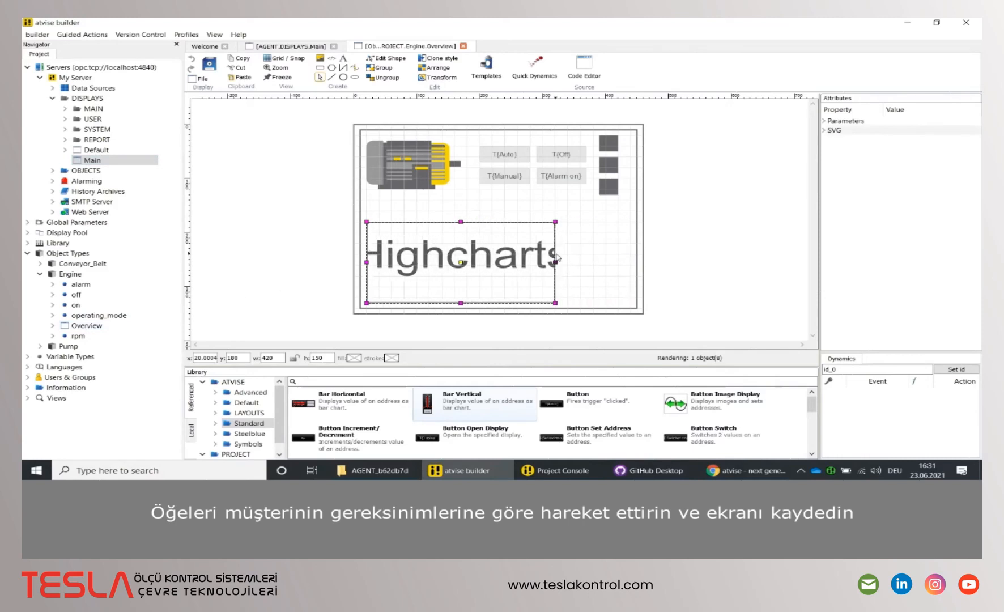
pyautogui.click(513, 160)
pyautogui.keyDown('shift'); pyautogui.click(513, 175); pyautogui.keyUp('shift')
pyautogui.moveTo(511, 157); pyautogui.dragTo(601, 234)
pyautogui.click(568, 155)
pyautogui.keyDown('shift'); pyautogui.click(569, 174); pyautogui.keyUp('shift')
pyautogui.moveTo(569, 155); pyautogui.dragTo(601, 272)
pyautogui.click(527, 199)
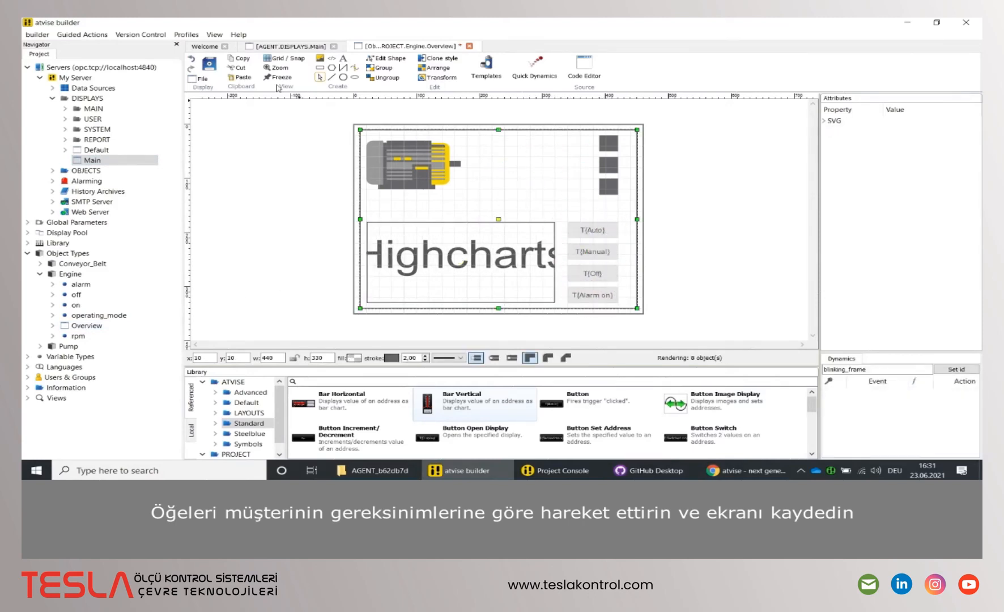
# - Save the Engine Overview display, then close both open displays and reopen the Main display
pyautogui.click(209, 64)
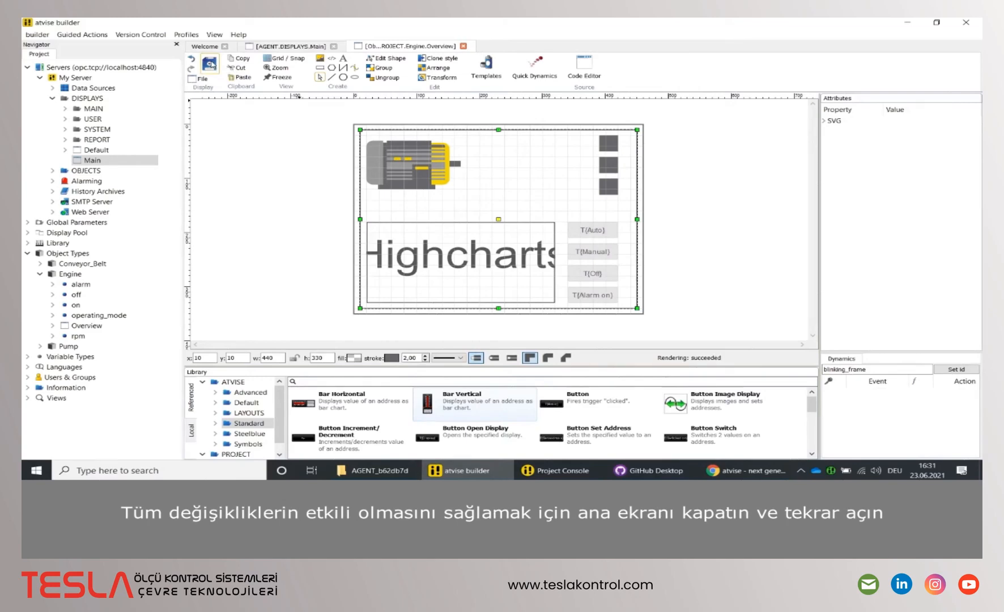
pyautogui.click(463, 46)
pyautogui.click(334, 46)
pyautogui.doubleClick(115, 161)
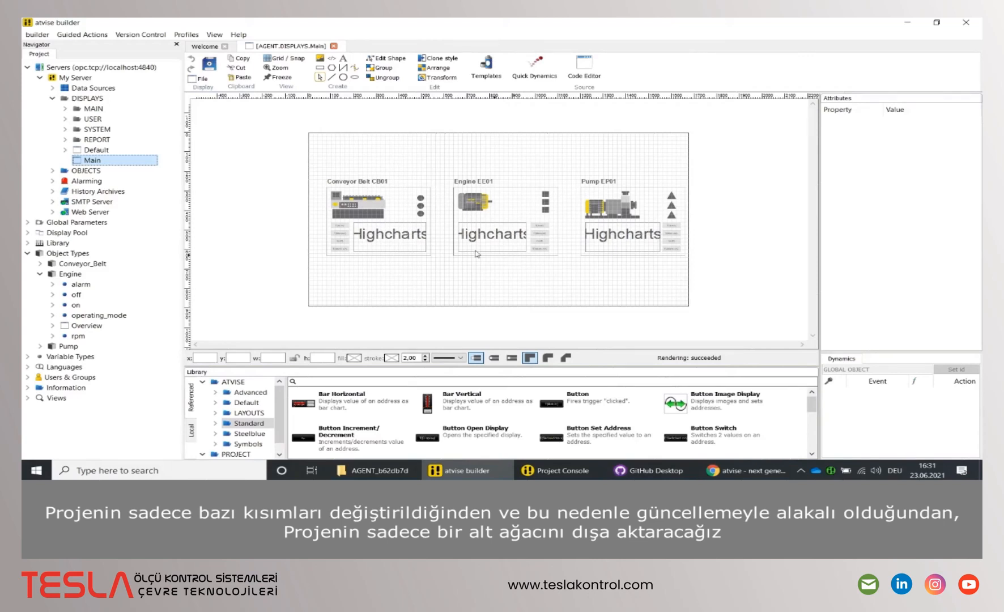
# - Export the Engine object type through version control to the atviseVideo base directory, recursively with dependencies and with overwriting enabled
pyautogui.click(87, 276)
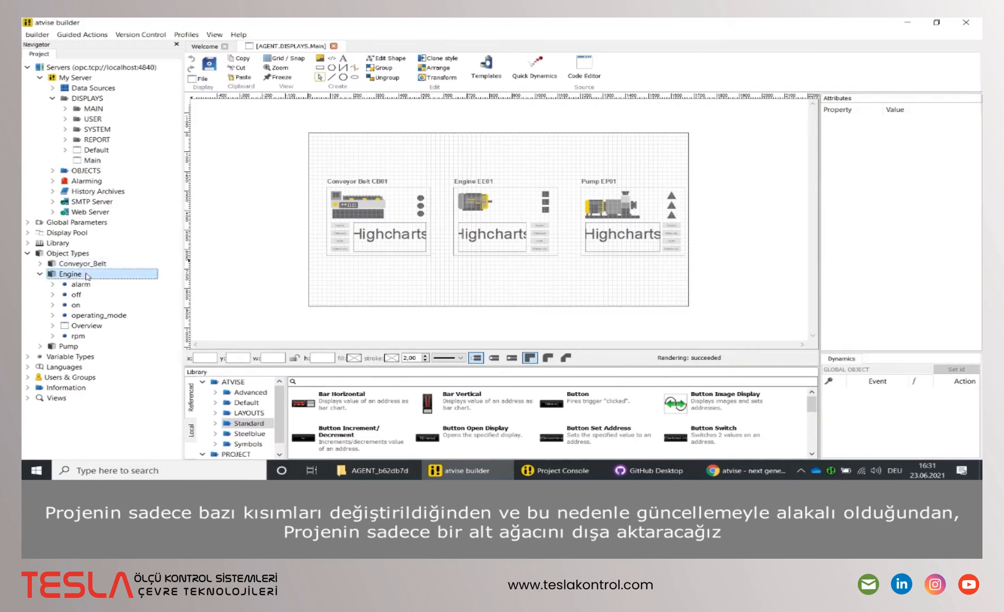
pyautogui.rightClick(86, 277)
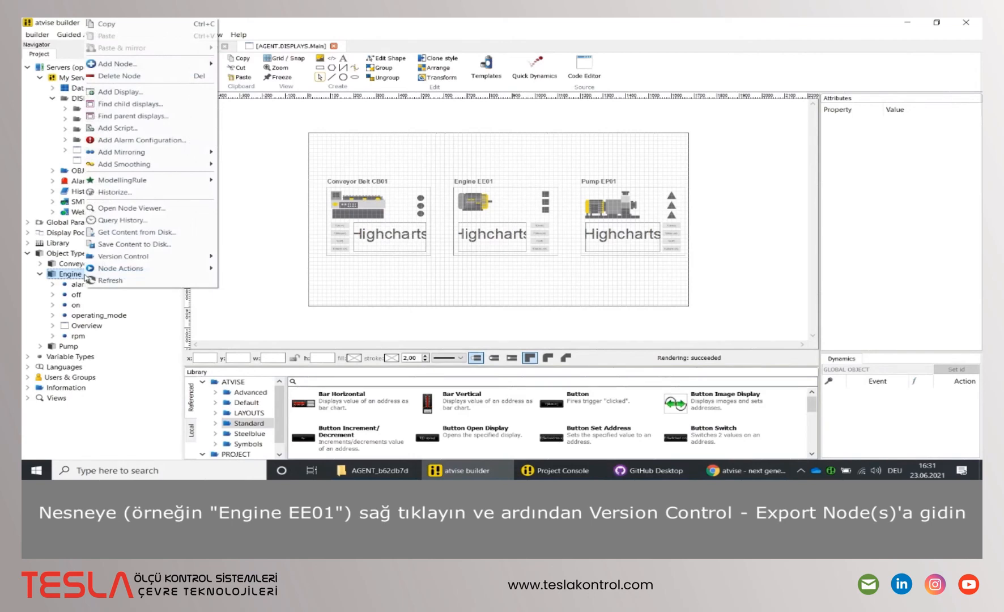
pyautogui.moveTo(196, 258)
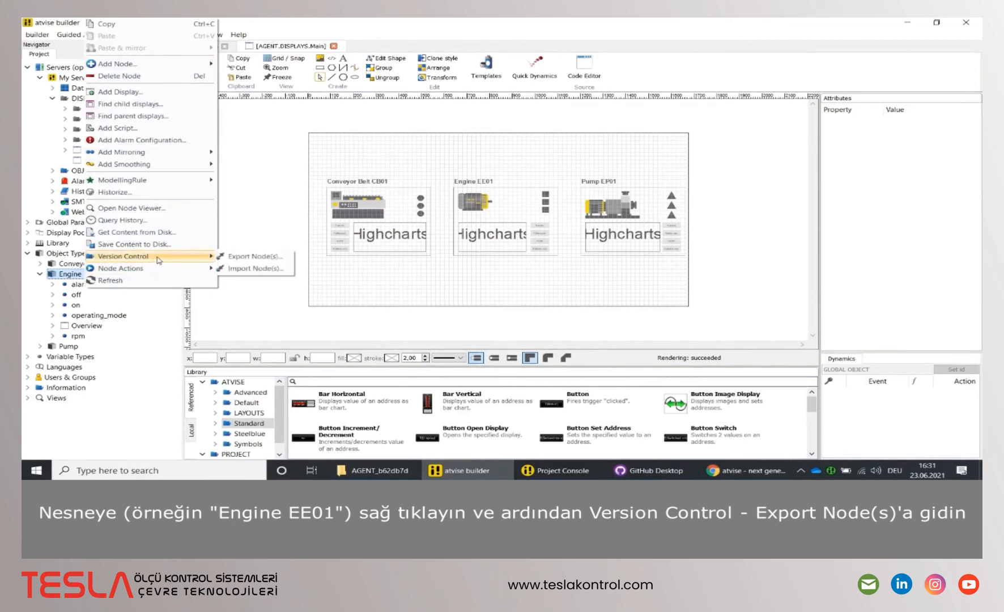
pyautogui.click(250, 256)
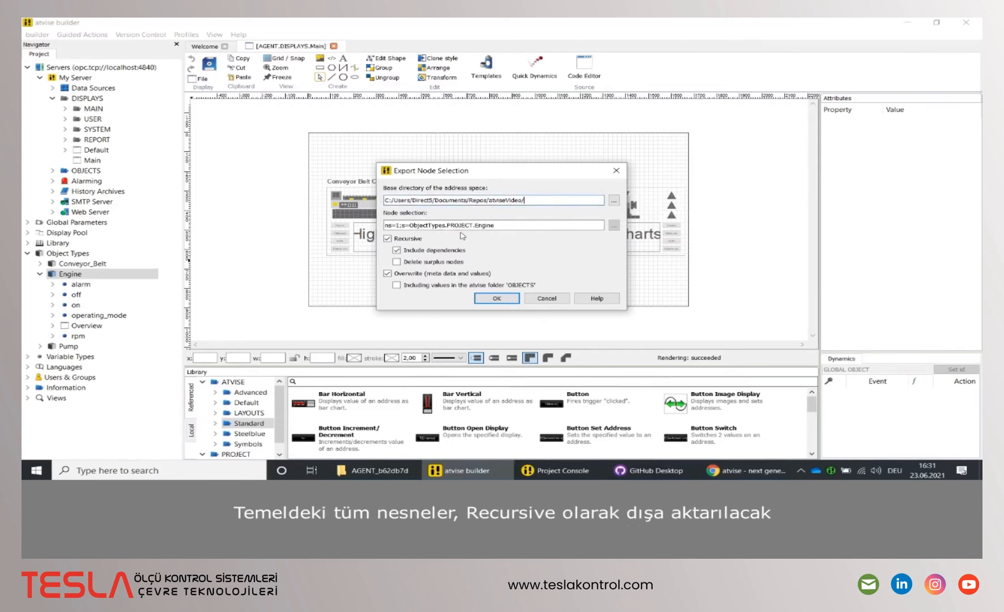
pyautogui.click(493, 300)
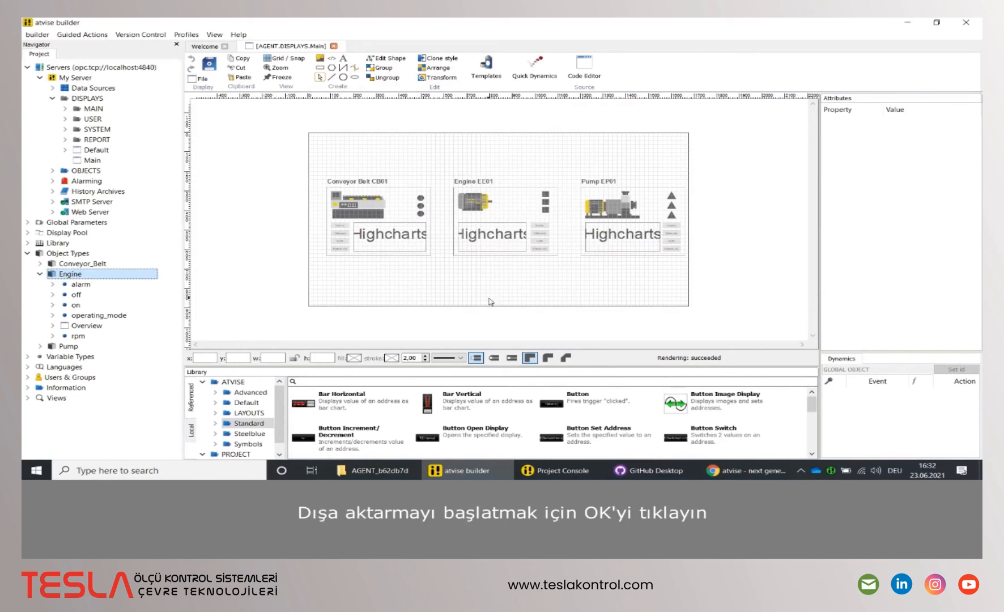
# - Switch to GitHub Desktop and commit the changed Overview SVG file to gfx-fix1 with the summary "gfx update"
pyautogui.click(639, 475)
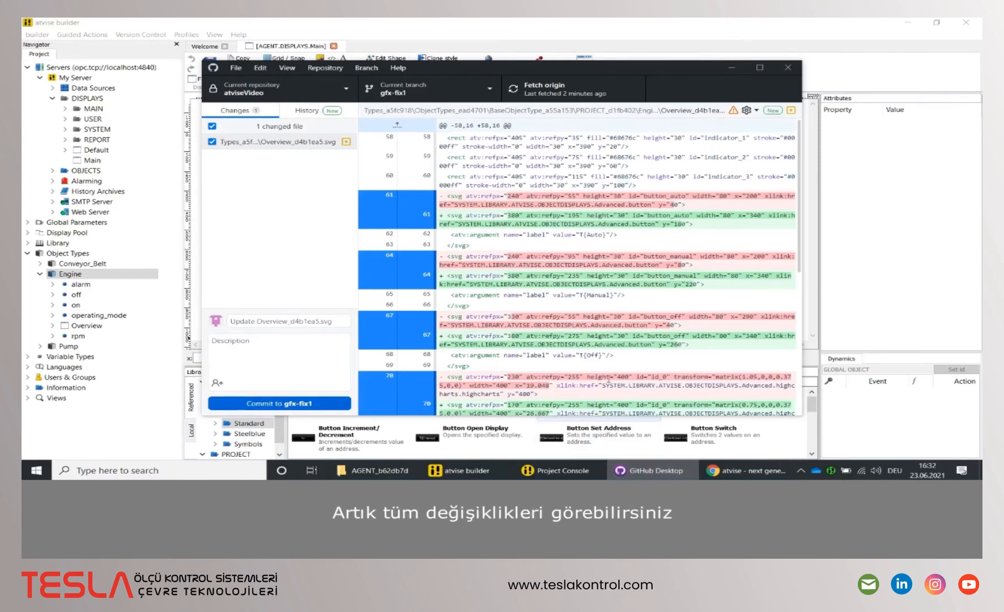
pyautogui.click(334, 321)
pyautogui.write('gfx')
pyautogui.write('update')
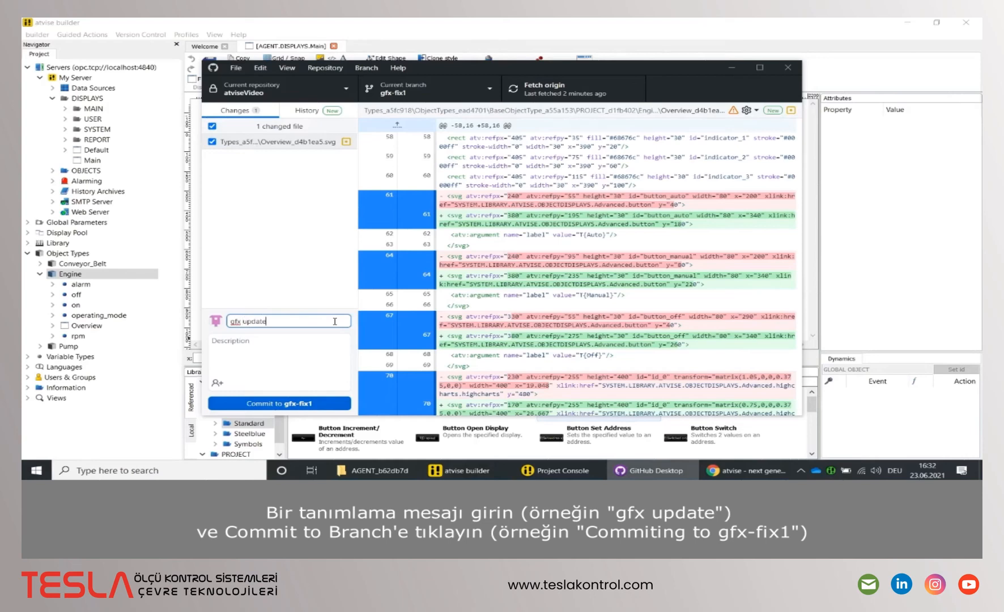
pyautogui.click(318, 403)
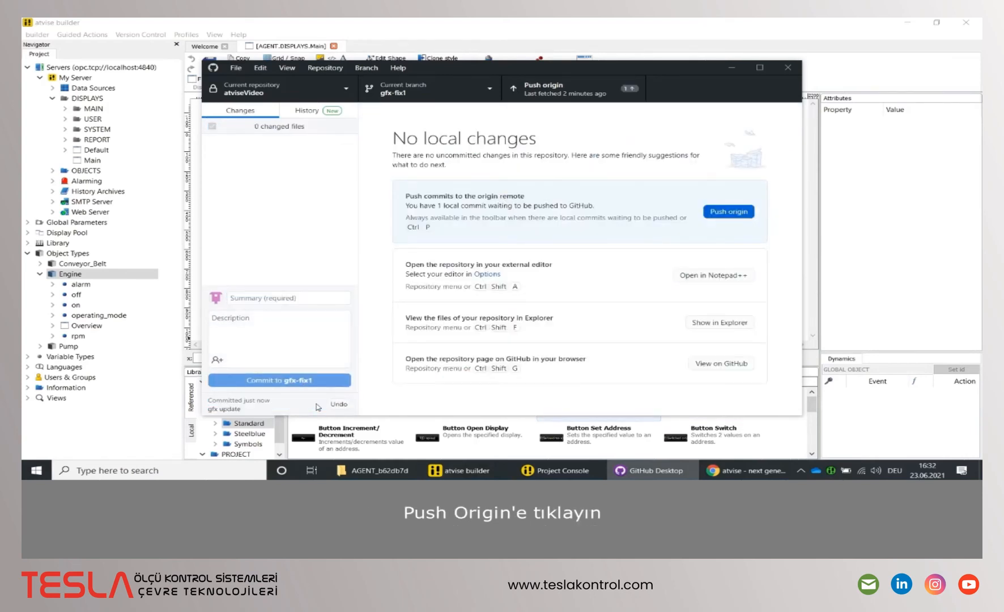
# - Push the commit to origin and create a pull request titled "gfx update" from gfx-fix1 into main
pyautogui.click(731, 212)
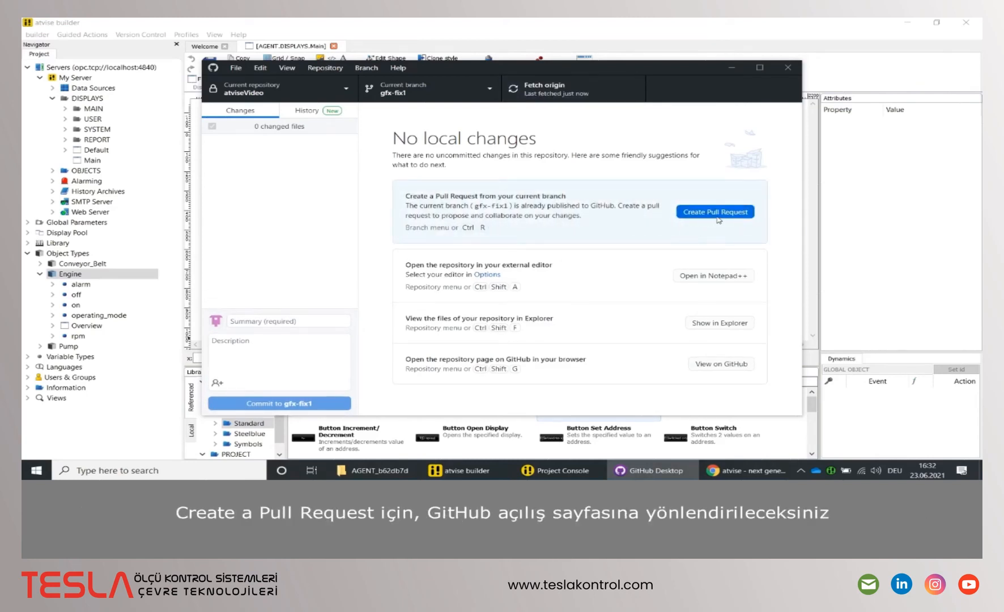
pyautogui.click(717, 215)
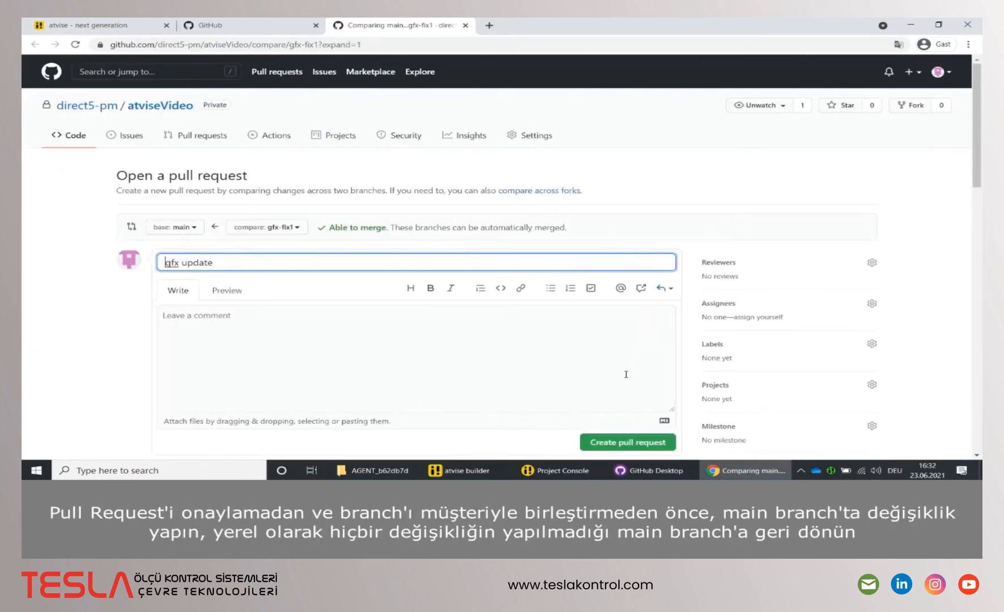
pyautogui.click(628, 439)
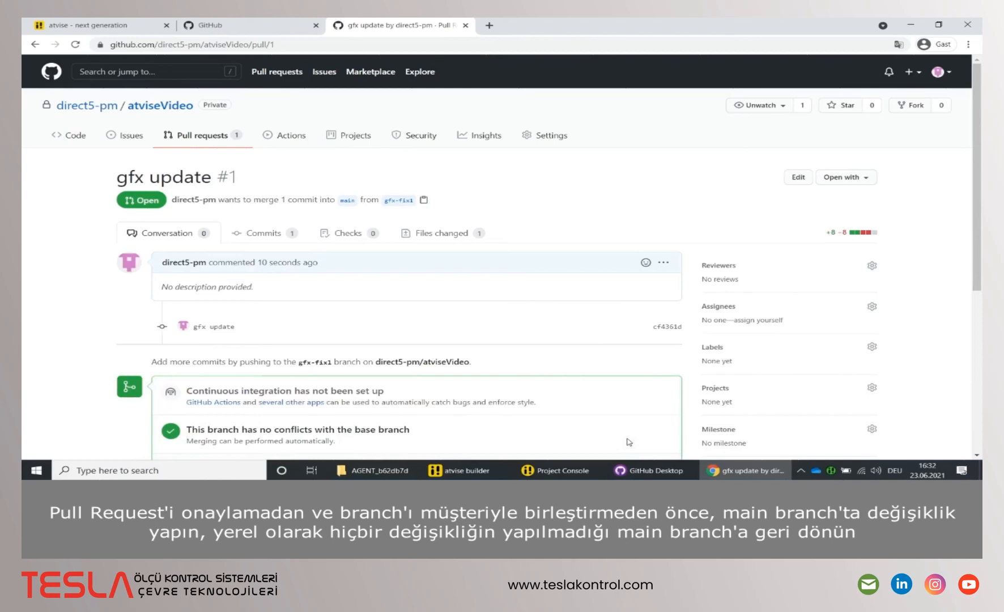
# - Close the Main display in atvise builder, and switch the atviseVideo repository to the main branch in GitHub Desktop
pyautogui.click(507, 471)
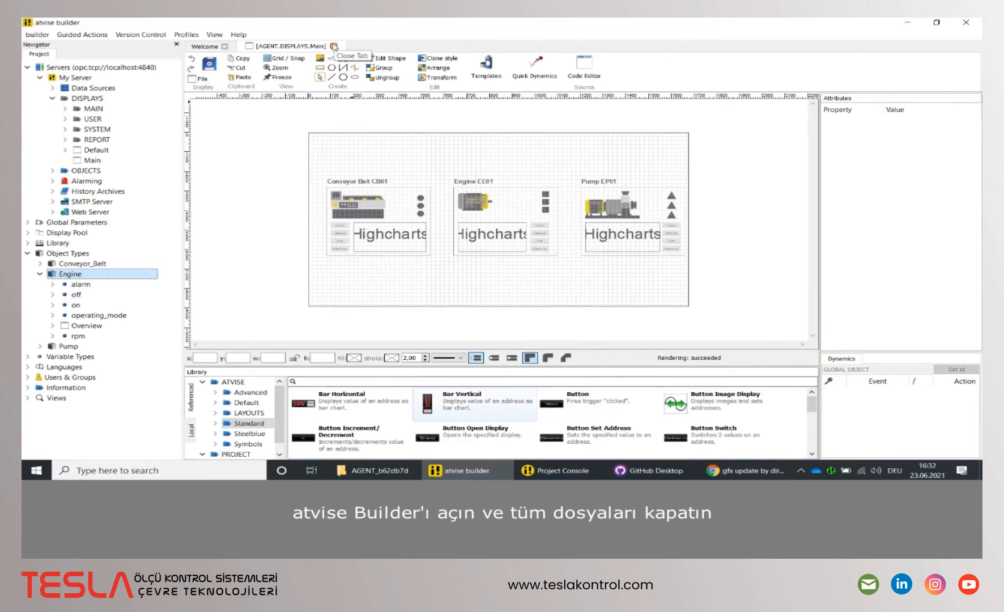
pyautogui.click(334, 47)
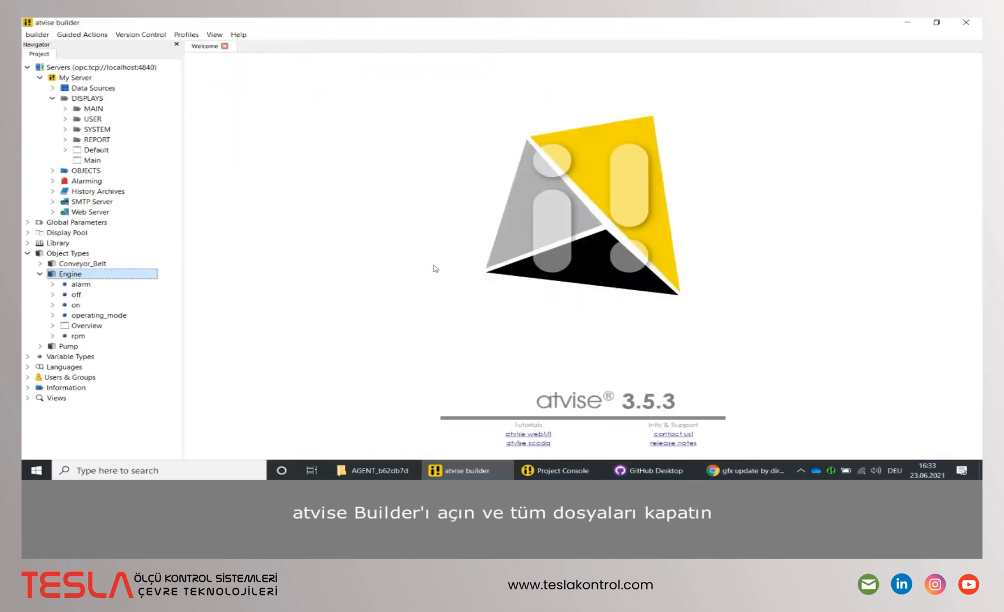
pyautogui.click(642, 471)
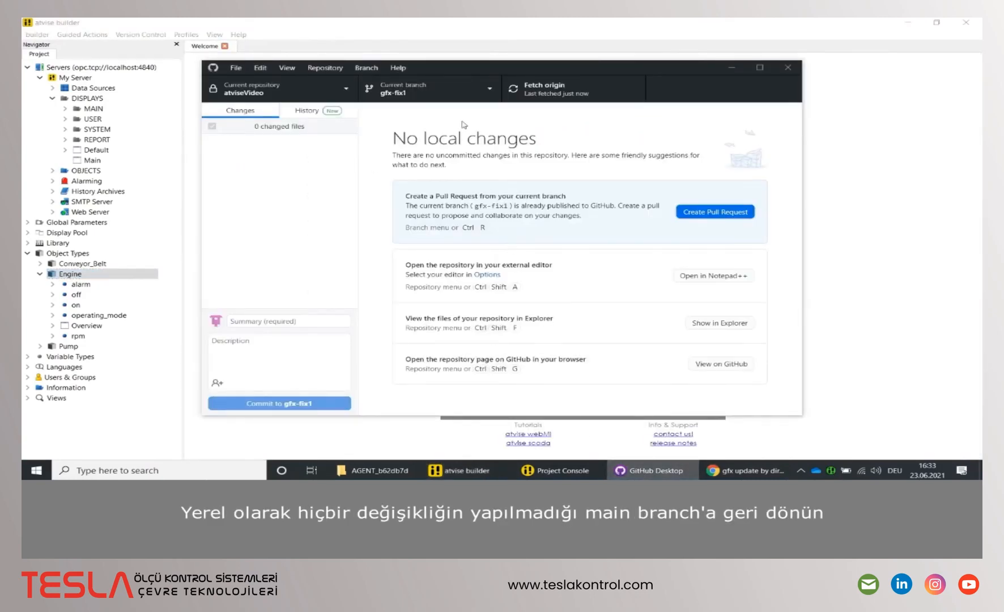
pyautogui.click(450, 95)
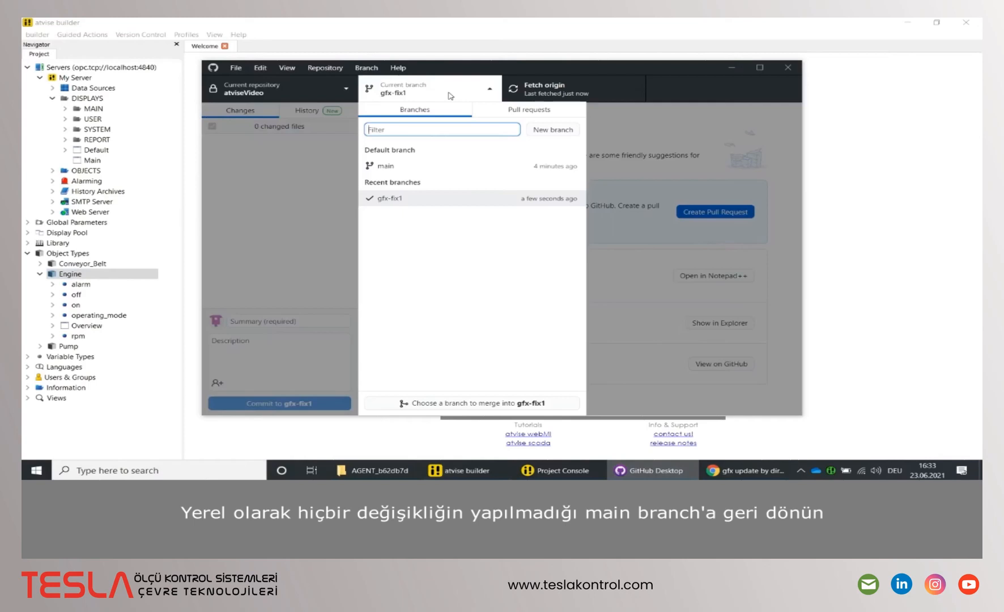
pyautogui.click(409, 169)
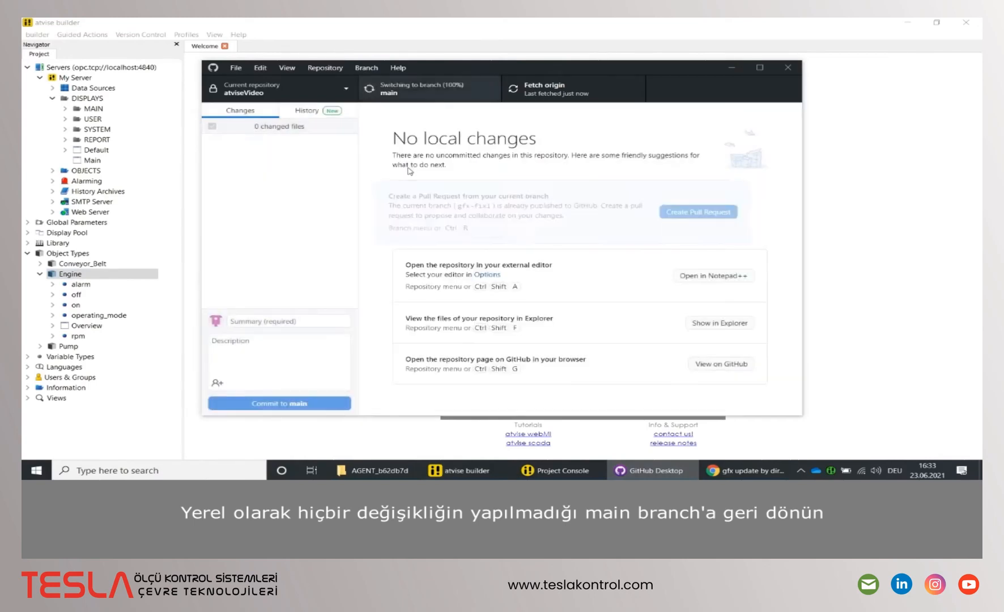
# - Return to atvise builder, import the project through version control and reopen the Main display
pyautogui.click(341, 26)
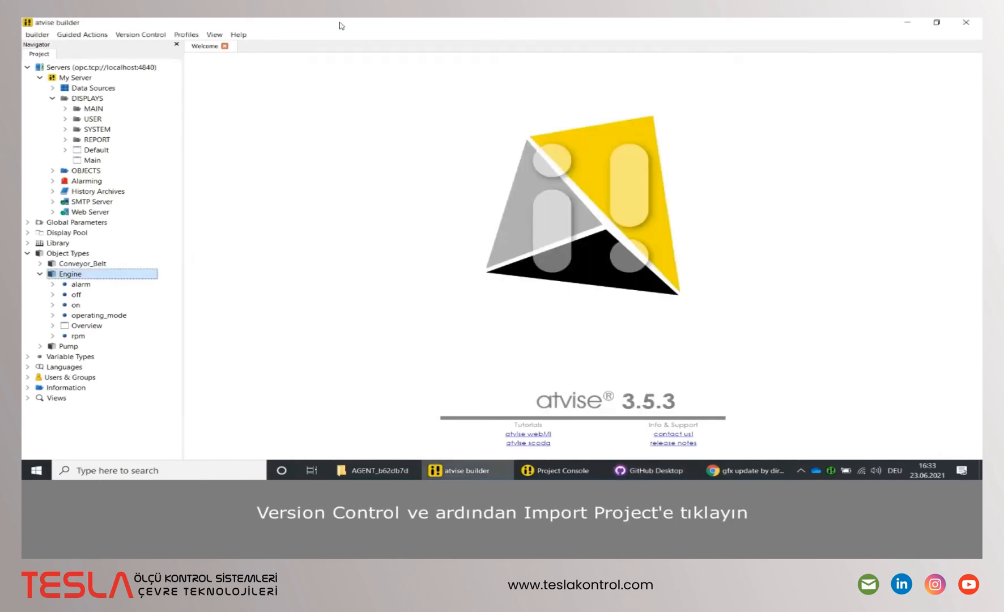
pyautogui.click(141, 34)
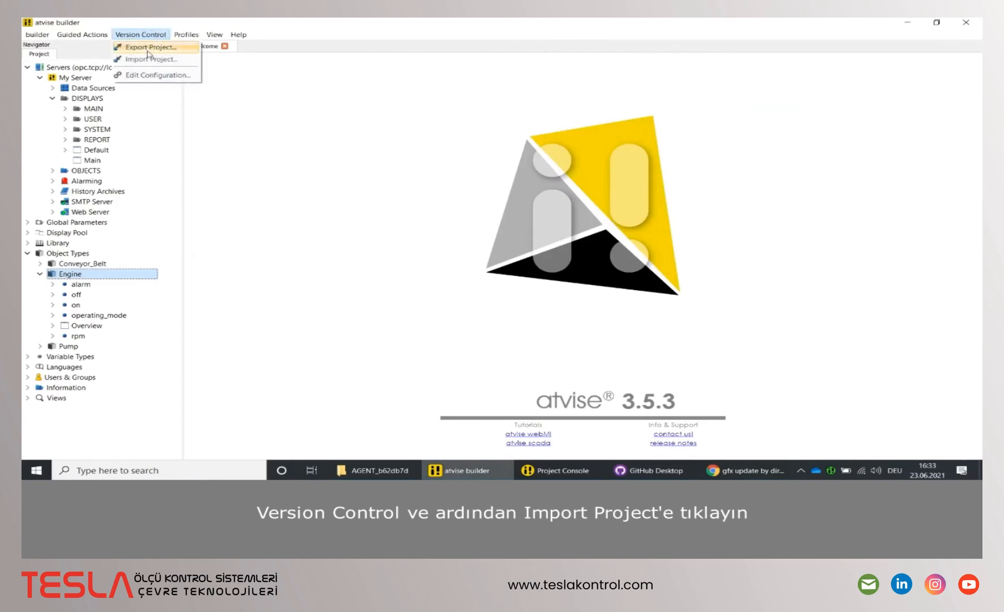
pyautogui.click(148, 48)
pyautogui.click(483, 299)
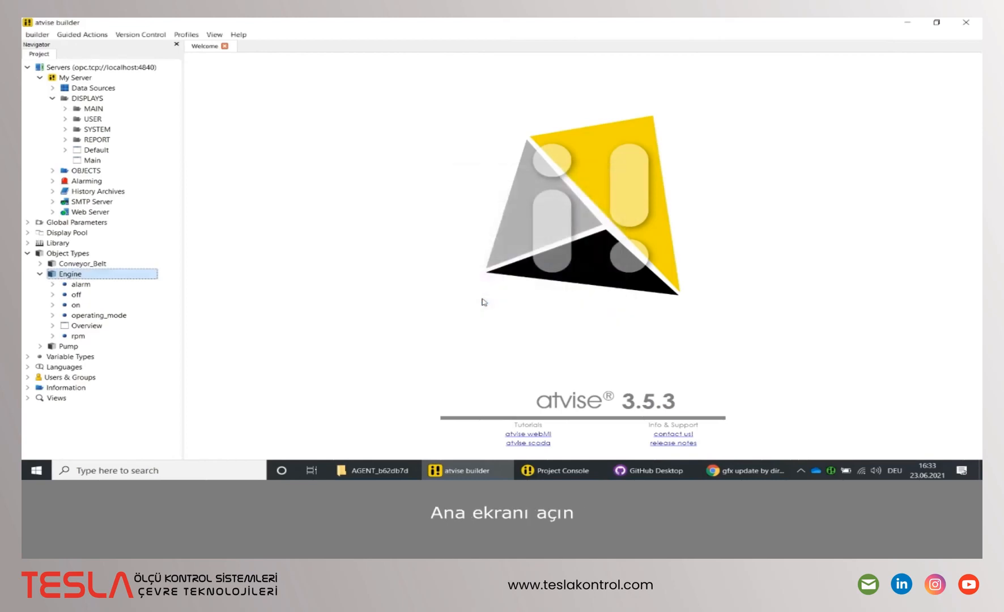
pyautogui.click(121, 161)
pyautogui.doubleClick(122, 162)
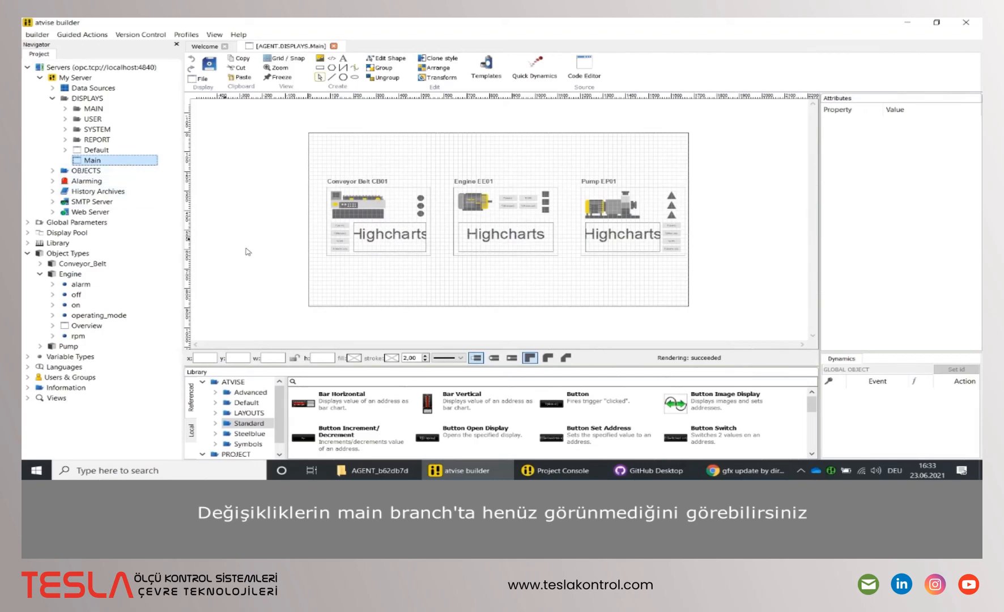
# - Switch to the browser and merge the "gfx update" pull request from gfx-fix1 into main, confirming the merge
pyautogui.click(706, 463)
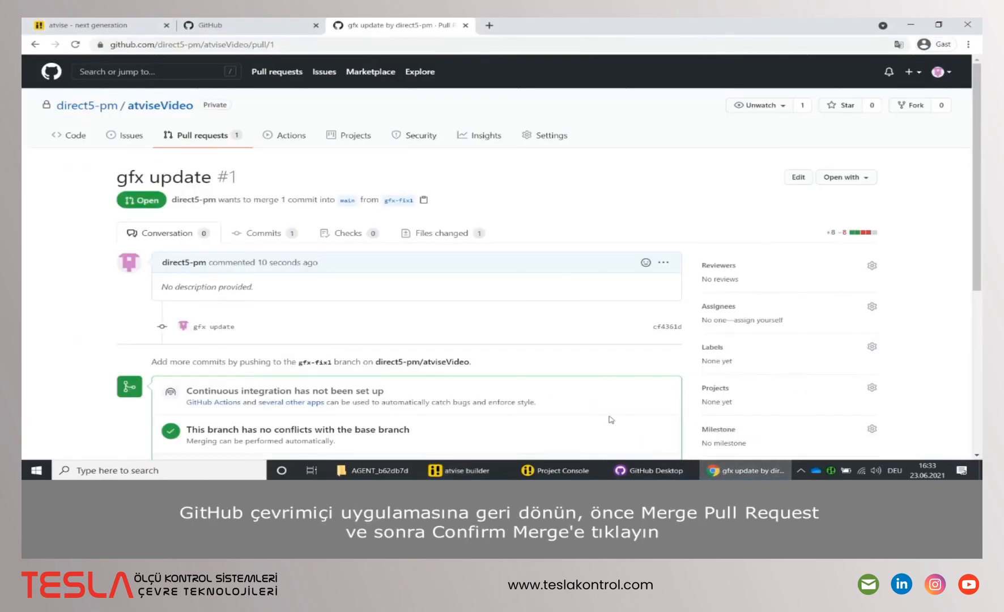
pyautogui.scroll(-2, 517, 303)
pyautogui.scroll(-3, 517, 303)
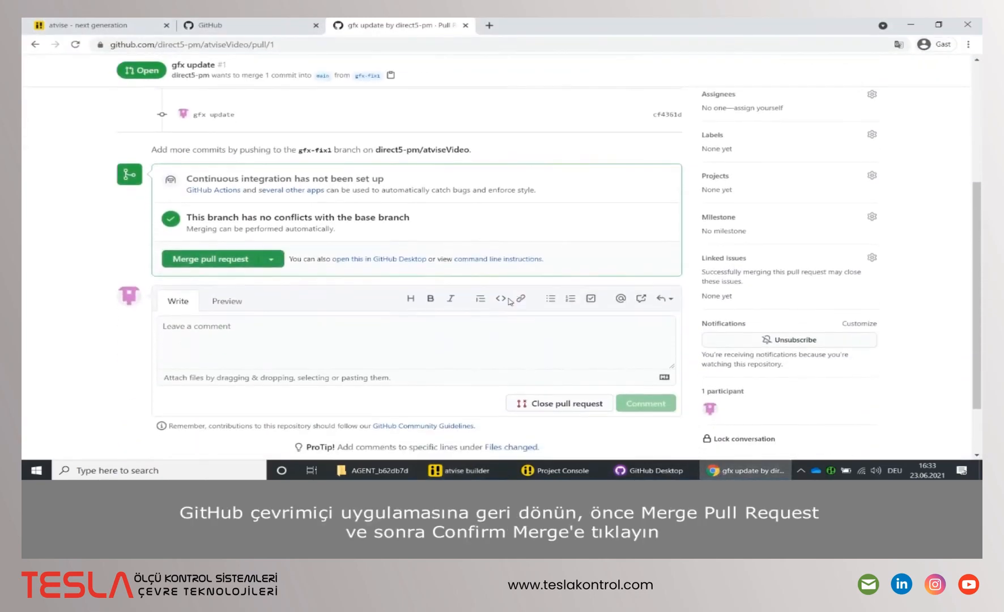
pyautogui.click(231, 258)
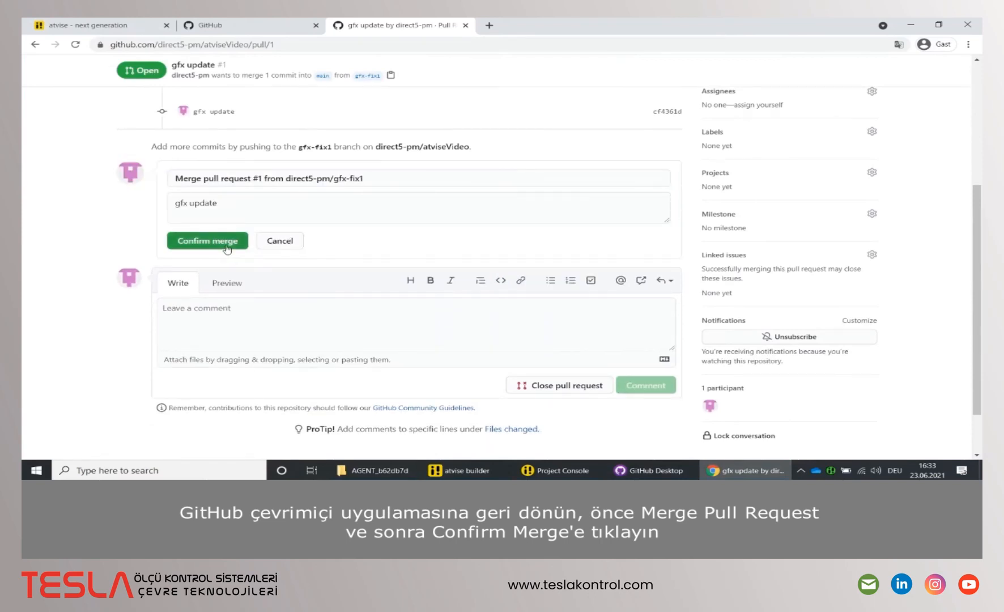
pyautogui.click(227, 247)
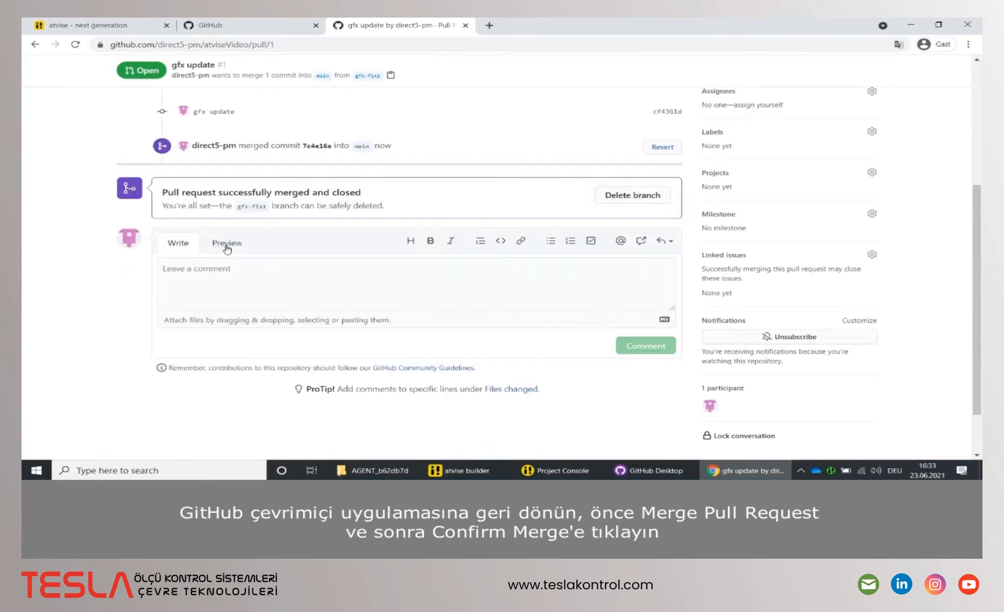
# - Switch to GitHub Desktop, fetch origin and pull the merged changes into the local main branch
pyautogui.click(648, 470)
pyautogui.click(553, 94)
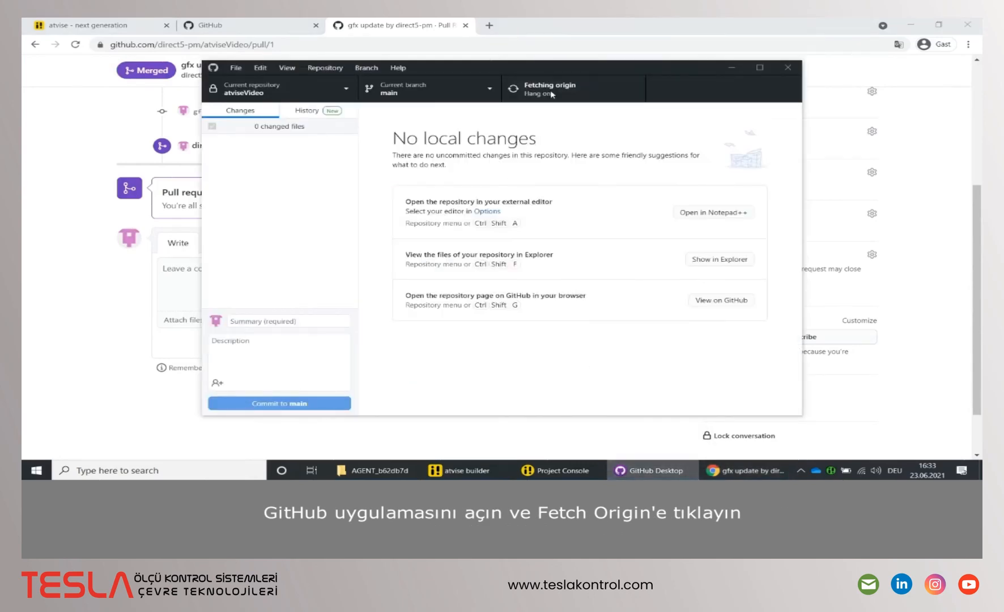
pyautogui.click(552, 94)
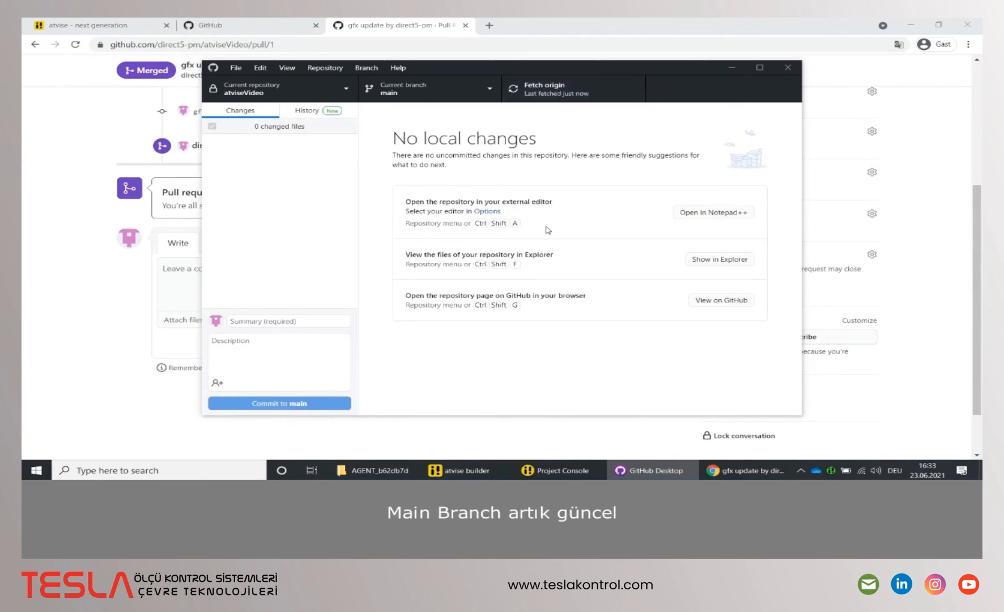
# - In atvise builder, close the Main display and reopen it after importing the whole project from the atviseVideo base directory with overwriting enabled
pyautogui.click(484, 473)
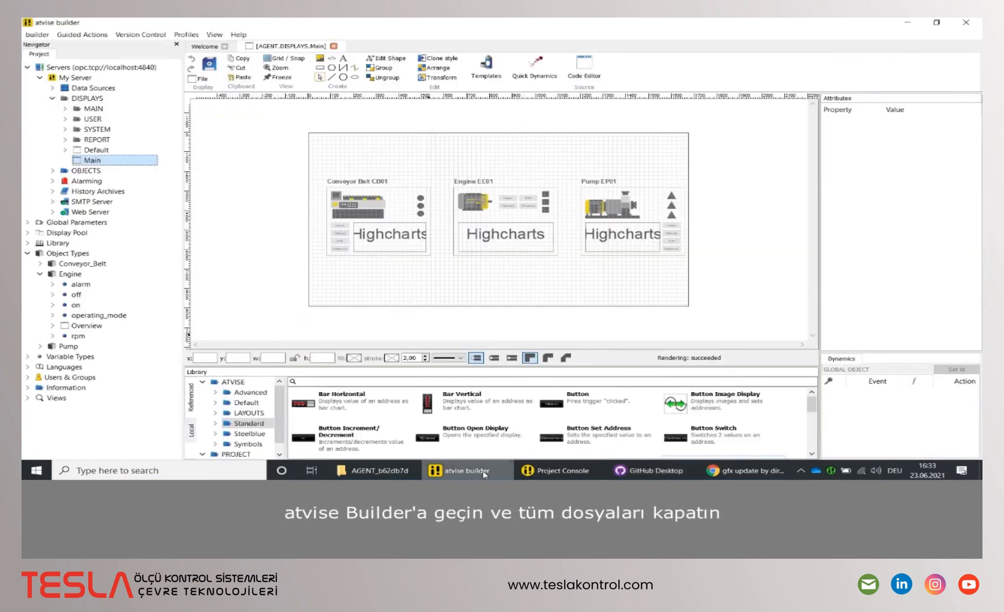
pyautogui.click(334, 45)
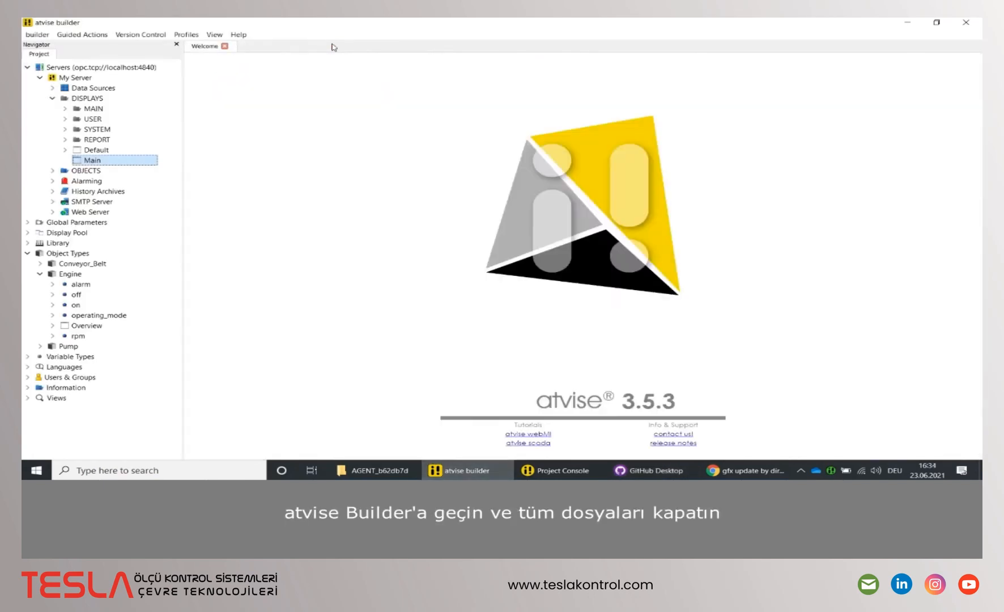
pyautogui.click(153, 36)
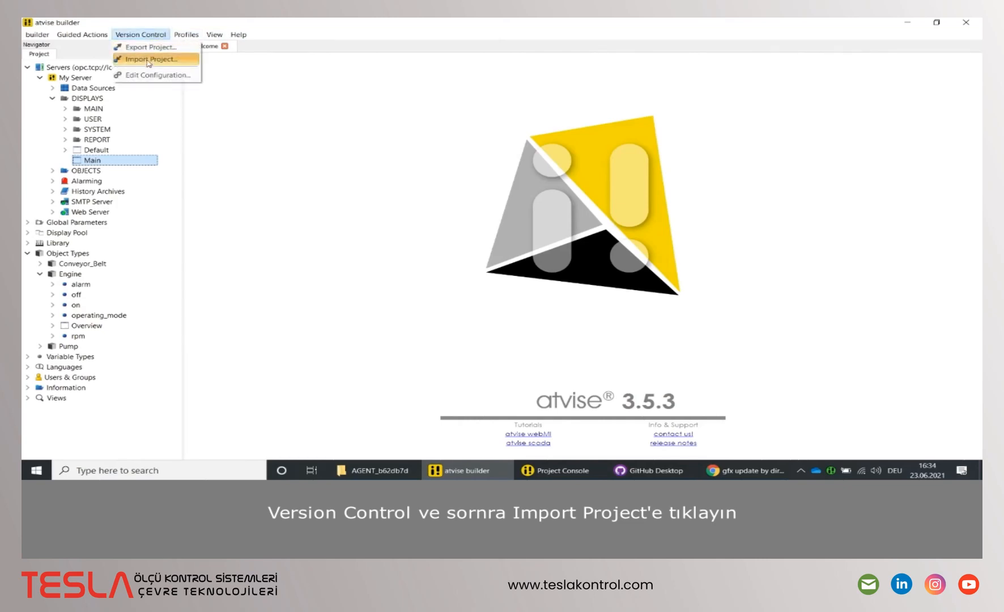
pyautogui.click(142, 59)
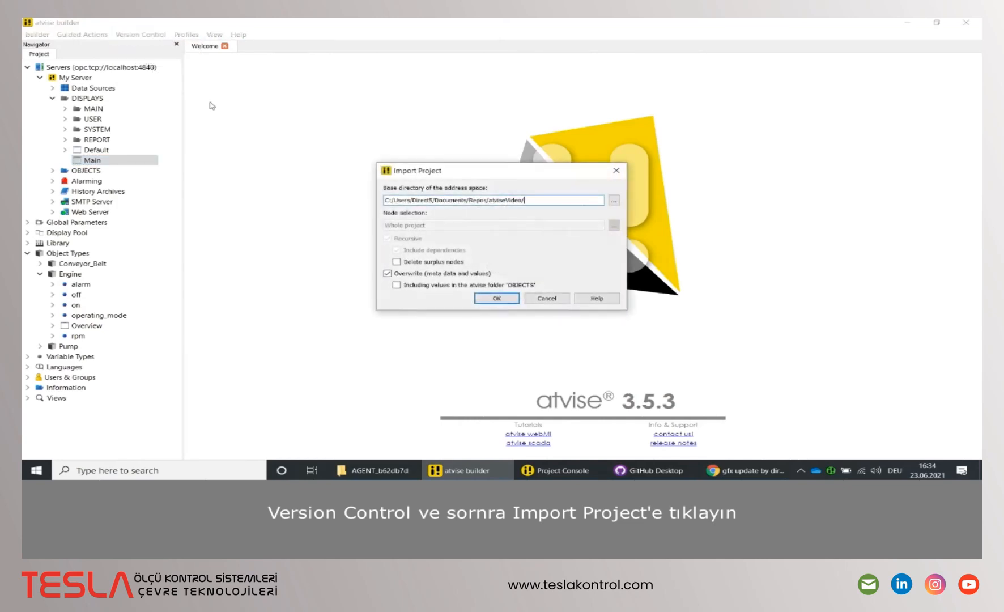
pyautogui.click(495, 301)
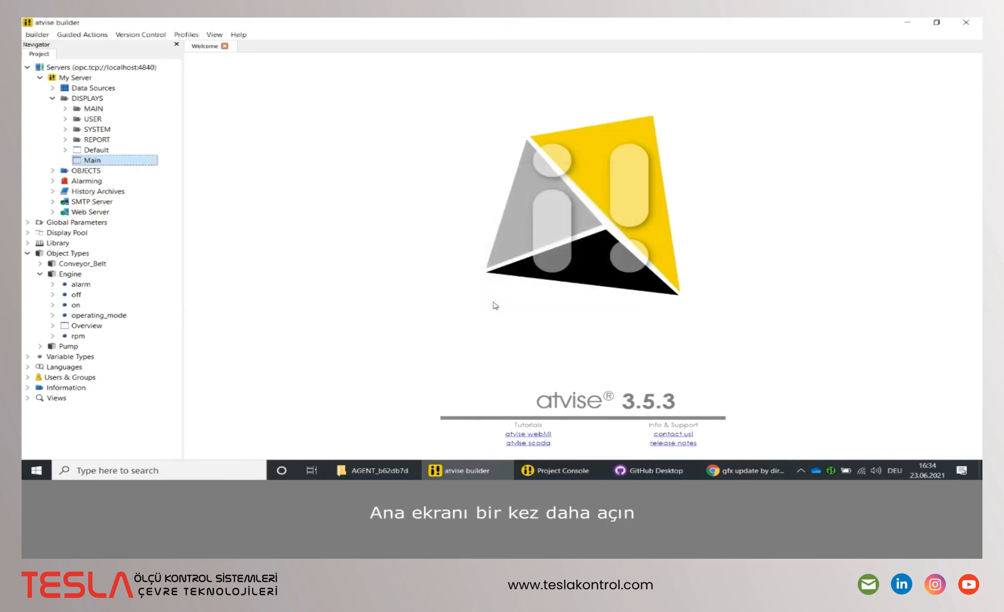
pyautogui.doubleClick(142, 162)
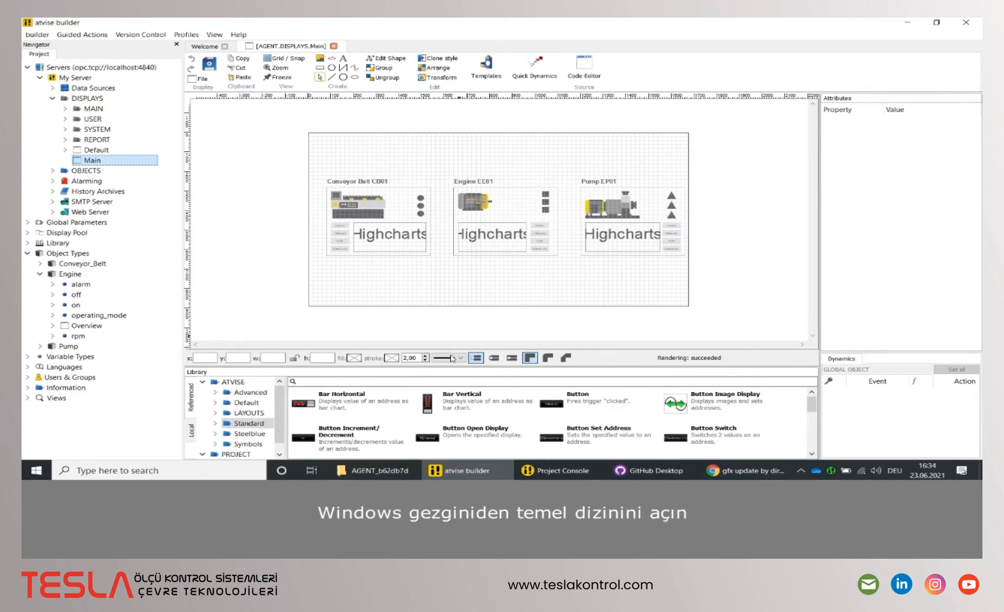
# - In File Explorer, open Main_eb814be.svg from the DISPLAYS_6c59e8e/Main_eb814be folder in Notepad++, declining the update
pyautogui.click(379, 471)
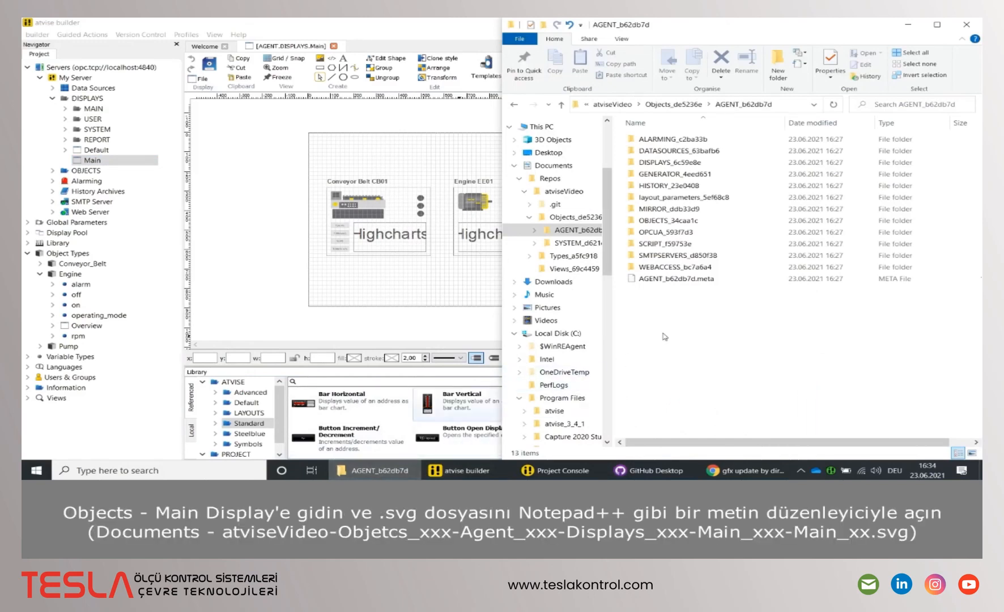
pyautogui.doubleClick(678, 163)
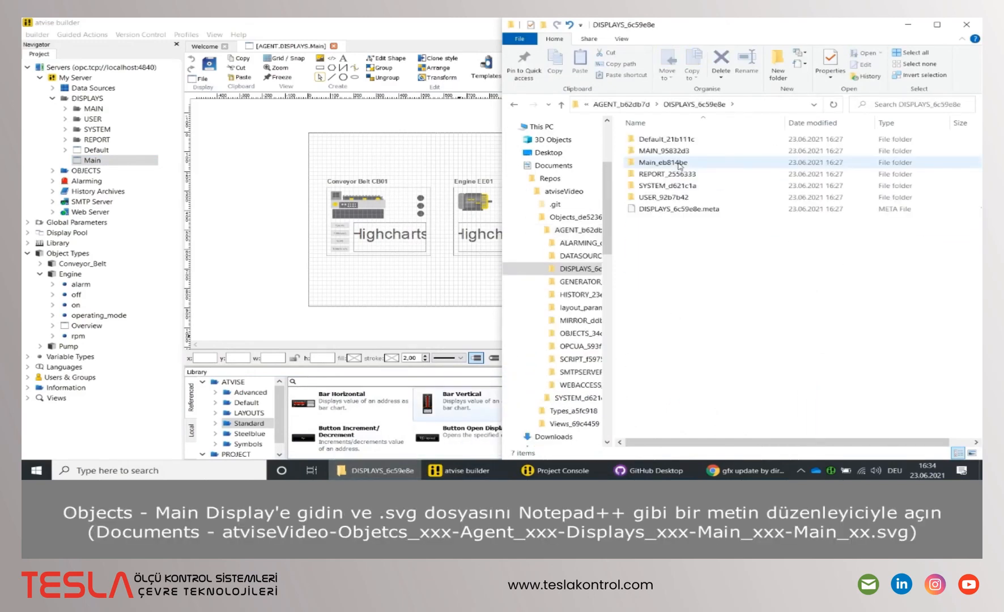
pyautogui.doubleClick(679, 164)
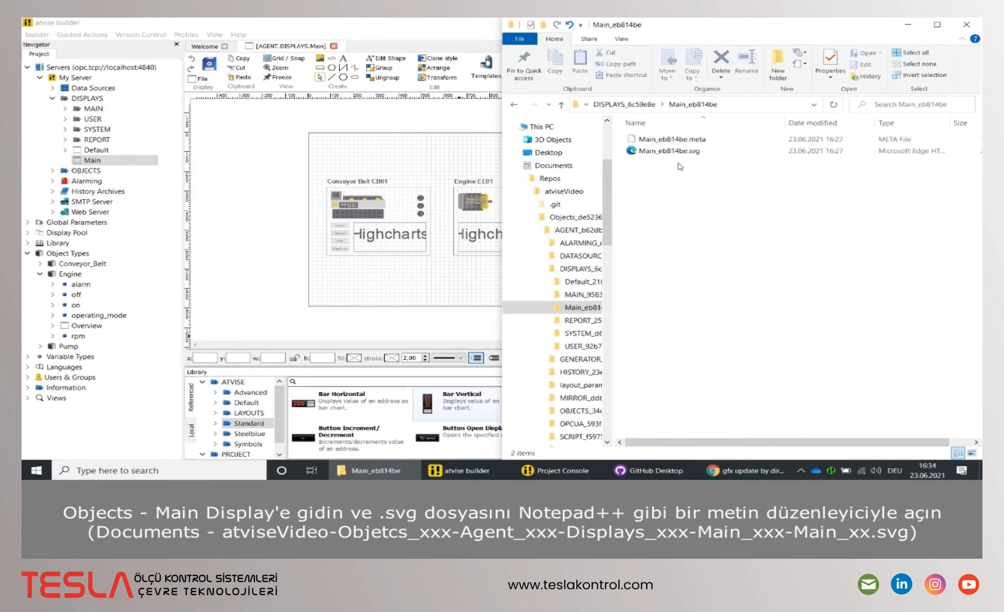
pyautogui.click(668, 151)
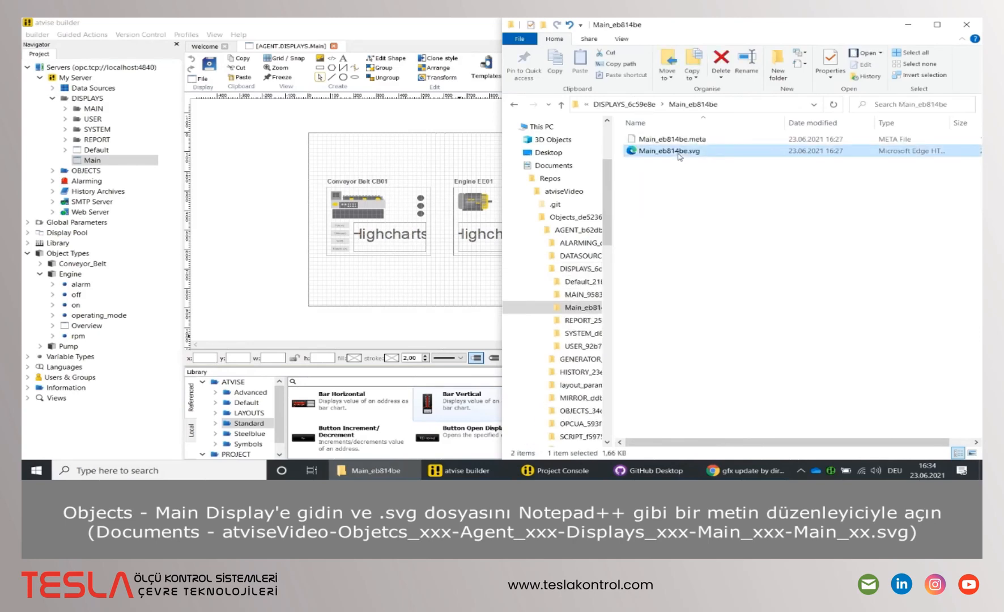
pyautogui.rightClick(678, 152)
pyautogui.click(698, 210)
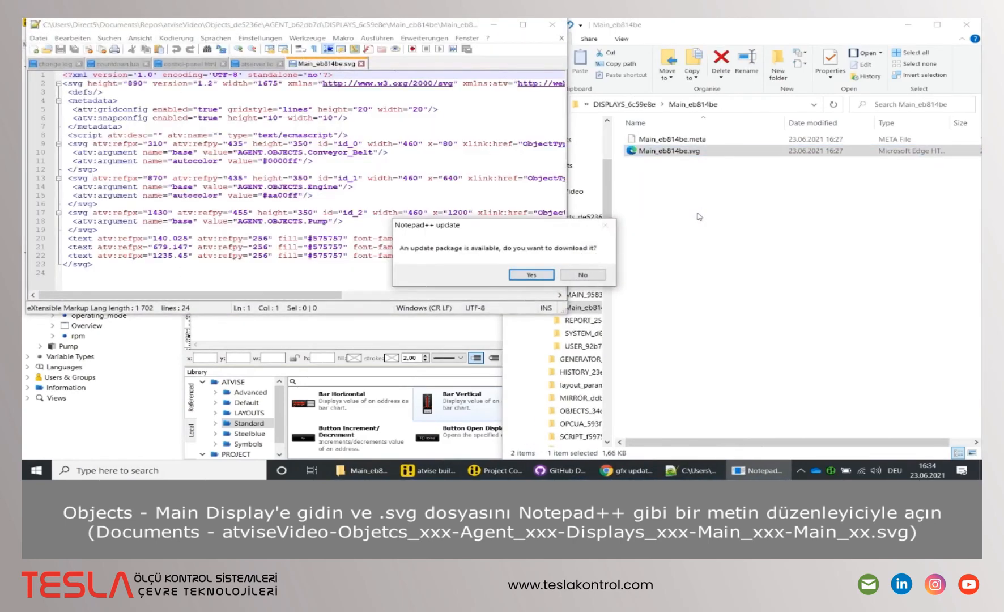
pyautogui.click(584, 274)
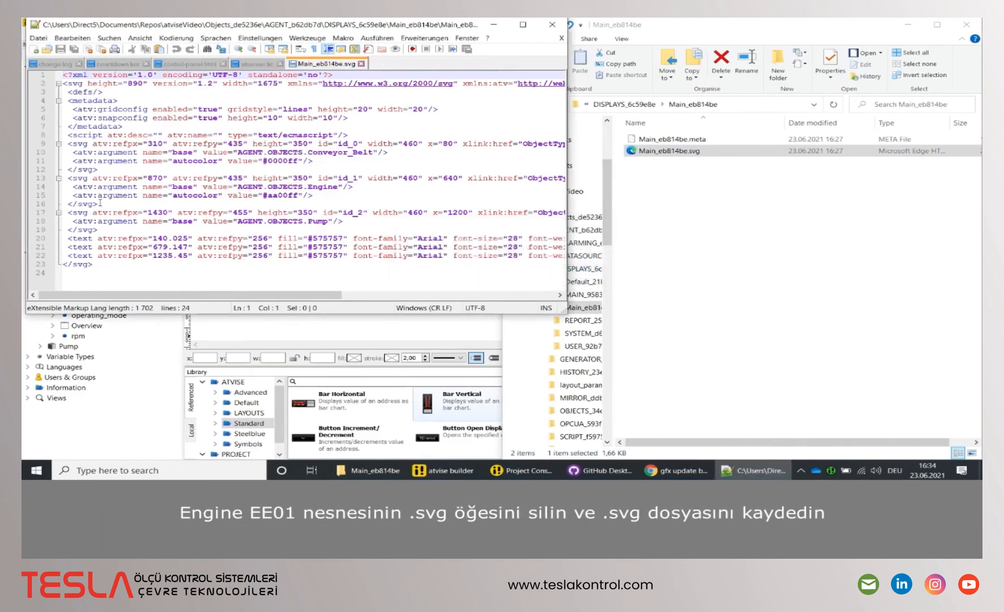
# - Delete the Engine svg element with id_1 on lines 13 to 16 of Main_eb814be.svg and save the file
pyautogui.moveTo(259, 204); pyautogui.dragTo(59, 180)
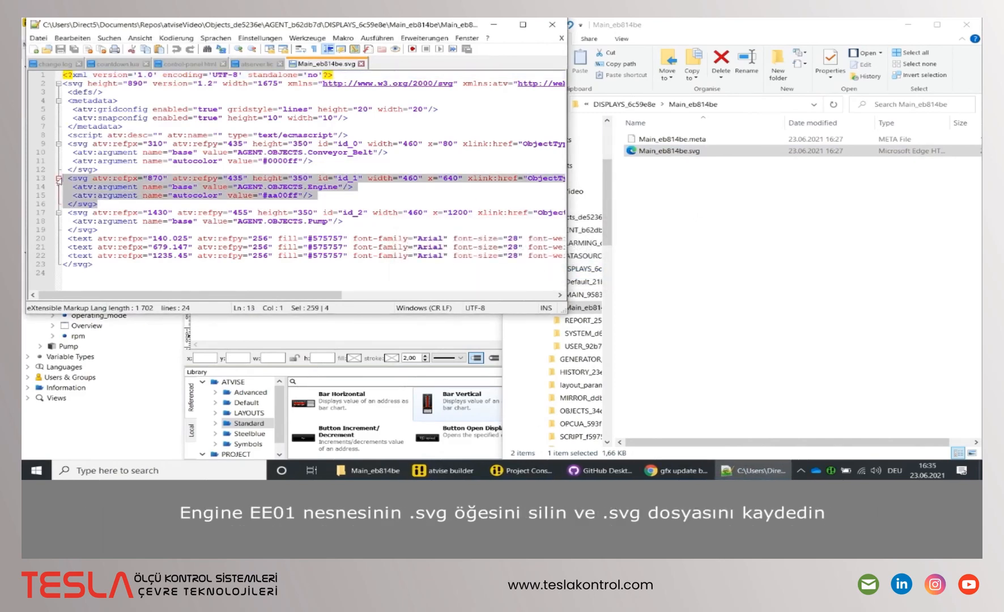
pyautogui.press('Delete')
pyautogui.hotkey('ctrl', 's')
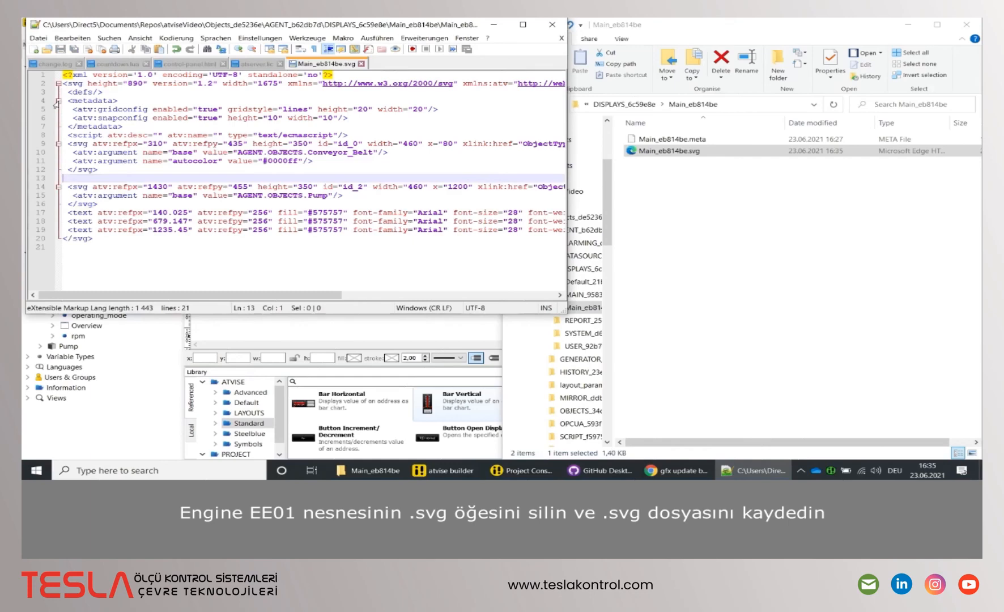
# - Back in atvise builder, close the Main display, reimport the whole project with overwriting enabled and open Main again
pyautogui.click(290, 336)
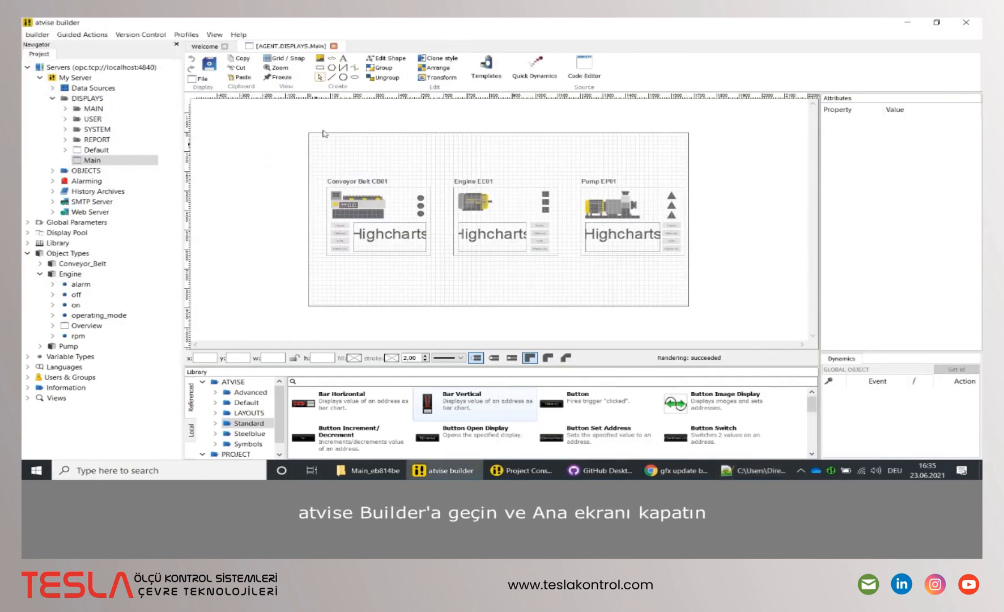
pyautogui.click(335, 46)
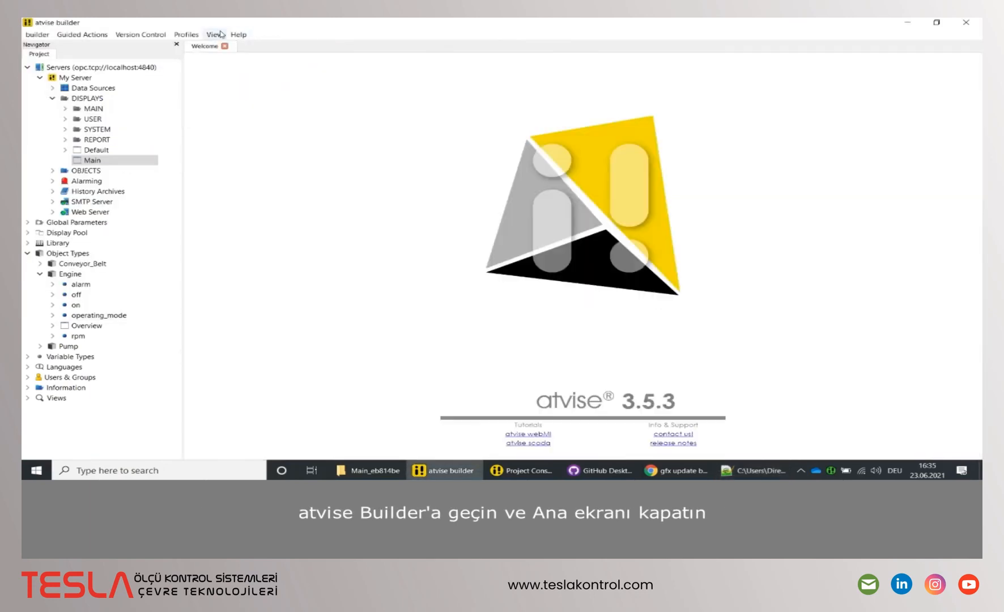
pyautogui.click(140, 35)
pyautogui.click(164, 62)
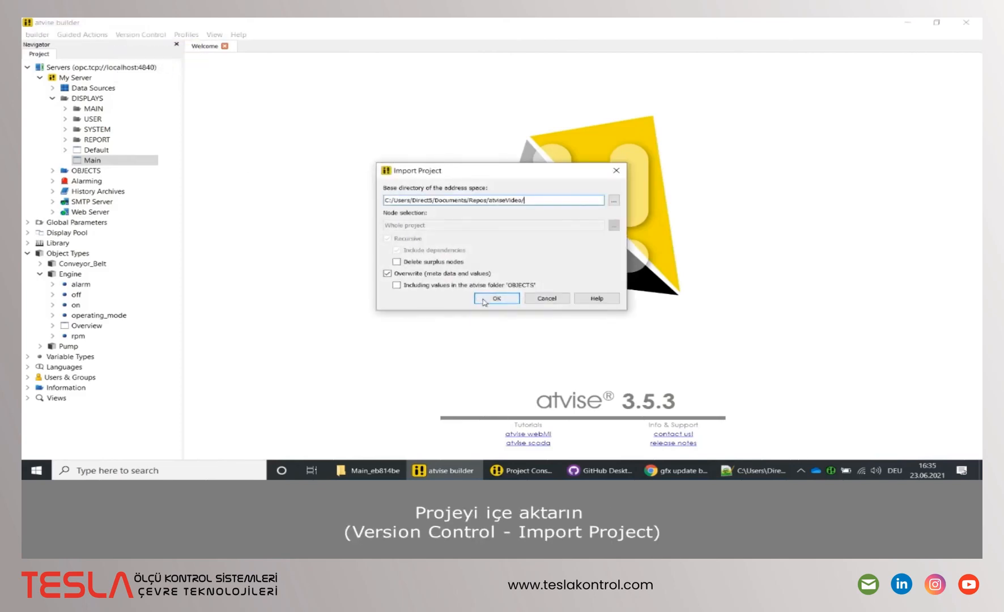
pyautogui.click(497, 299)
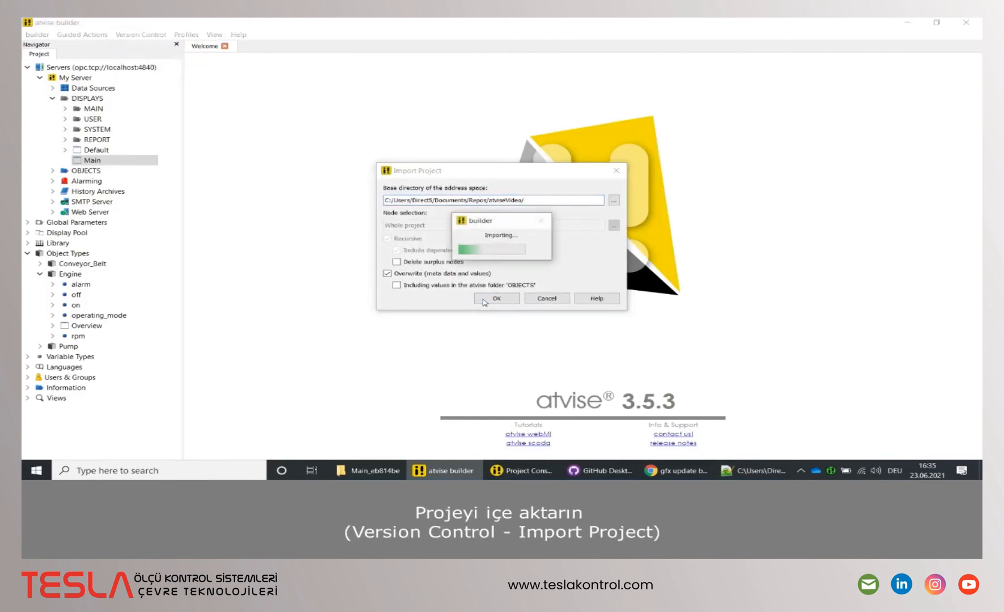
pyautogui.doubleClick(117, 163)
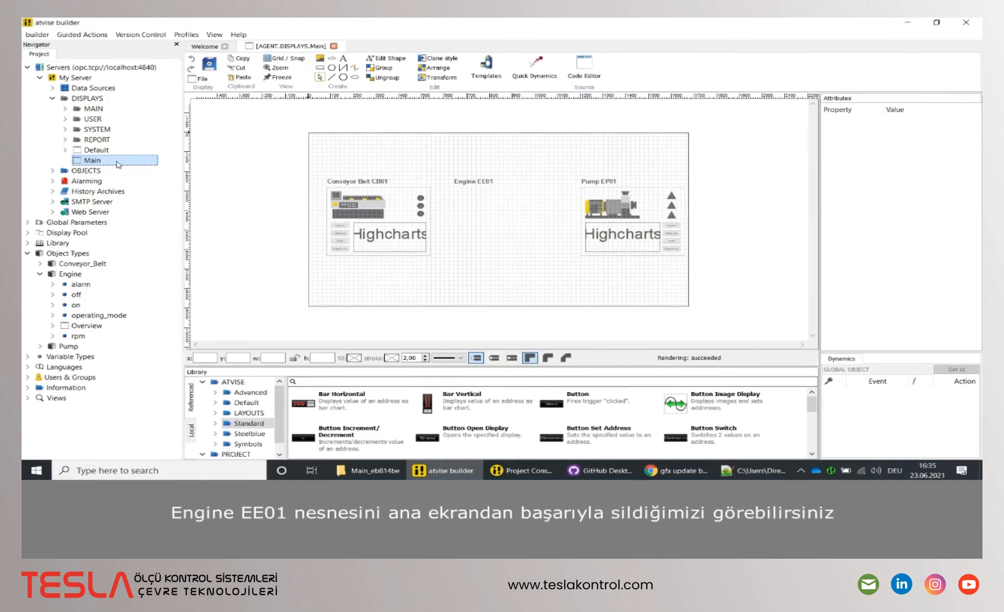
# - In GitHub Desktop, discard the uncommitted changes to Main_eb814be.svg on the main branch
pyautogui.click(595, 470)
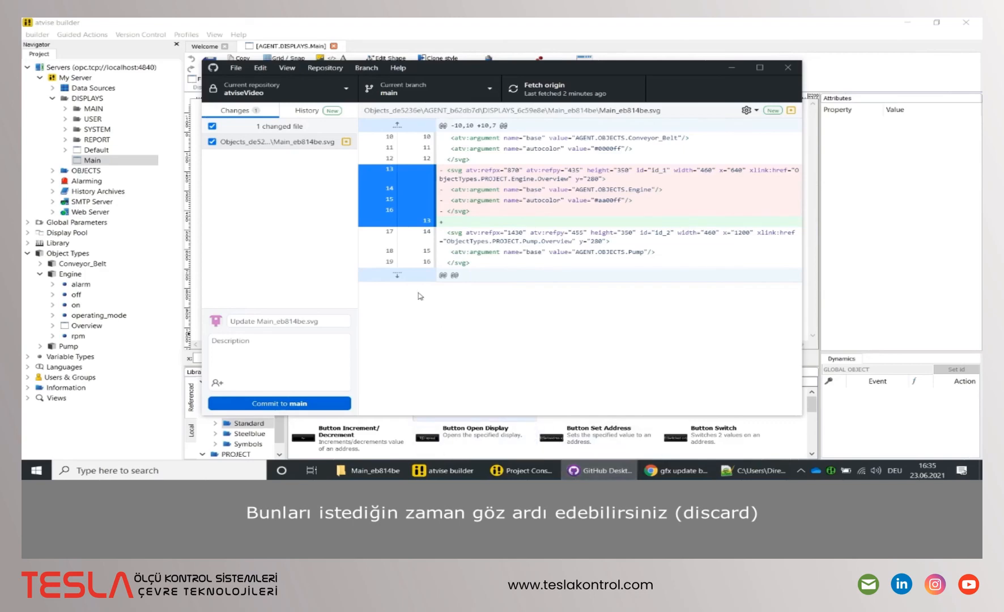
pyautogui.rightClick(284, 146)
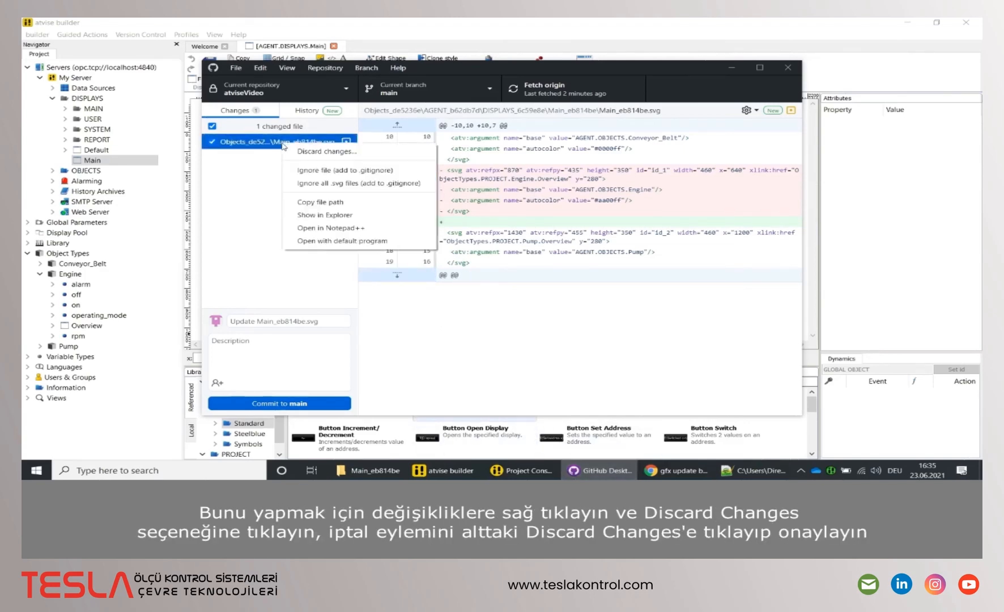
pyautogui.click(289, 151)
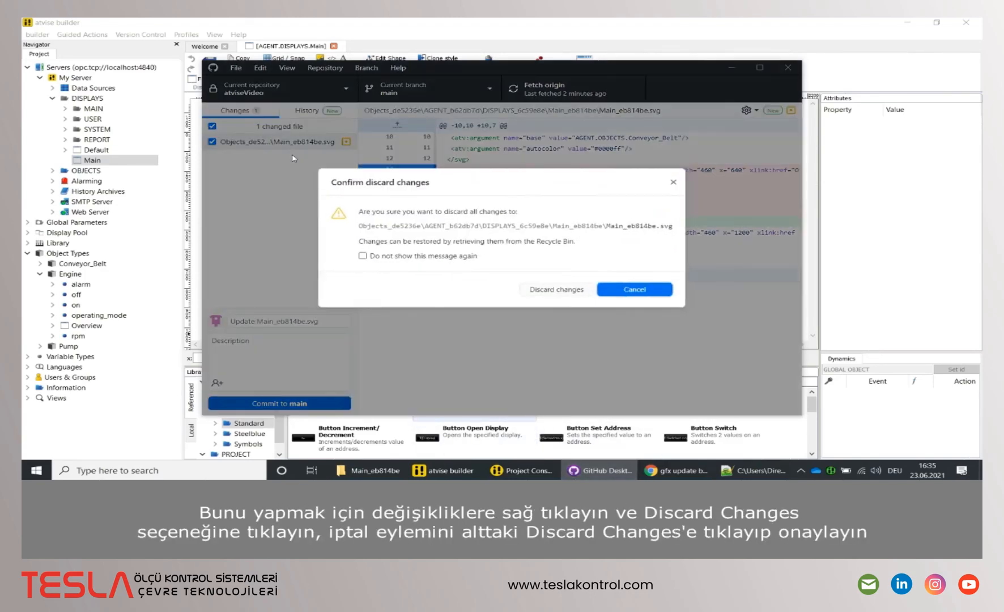
pyautogui.click(541, 294)
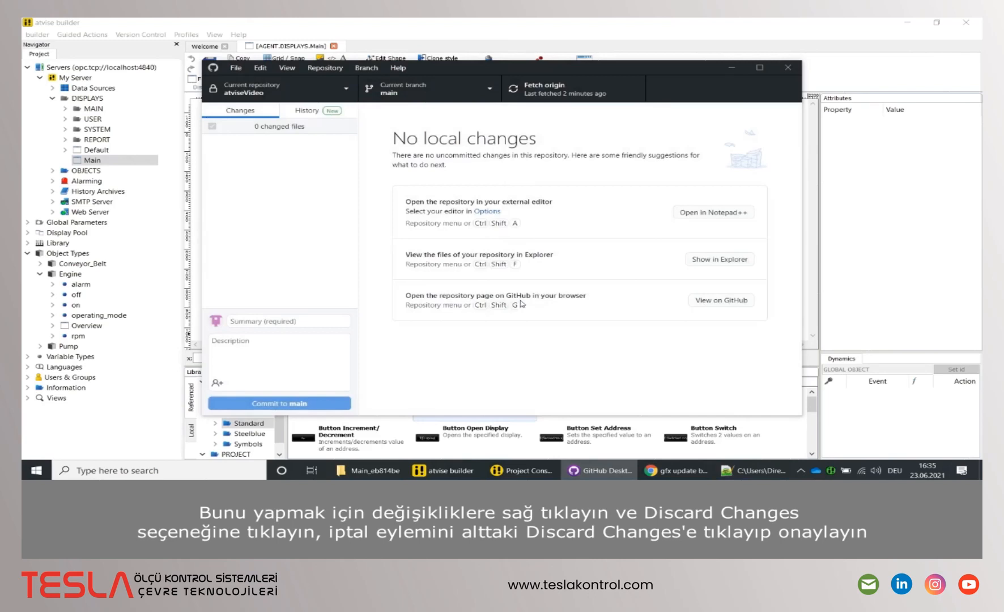
# - In atvise builder, close the Main display, import only its node recursively with dependencies and overwriting enabled, and reopen Main
pyautogui.click(378, 38)
pyautogui.click(334, 46)
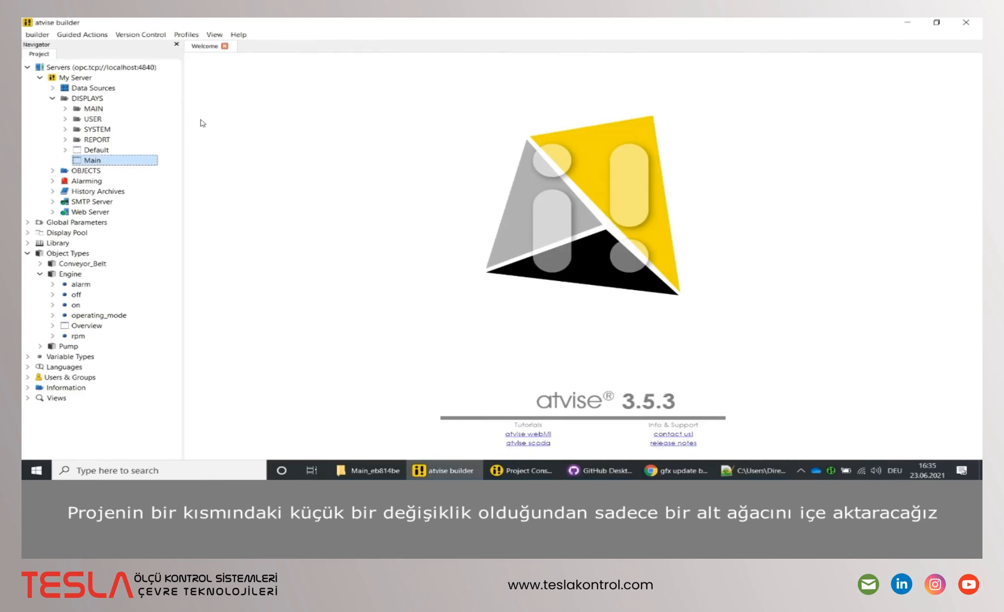
pyautogui.rightClick(128, 163)
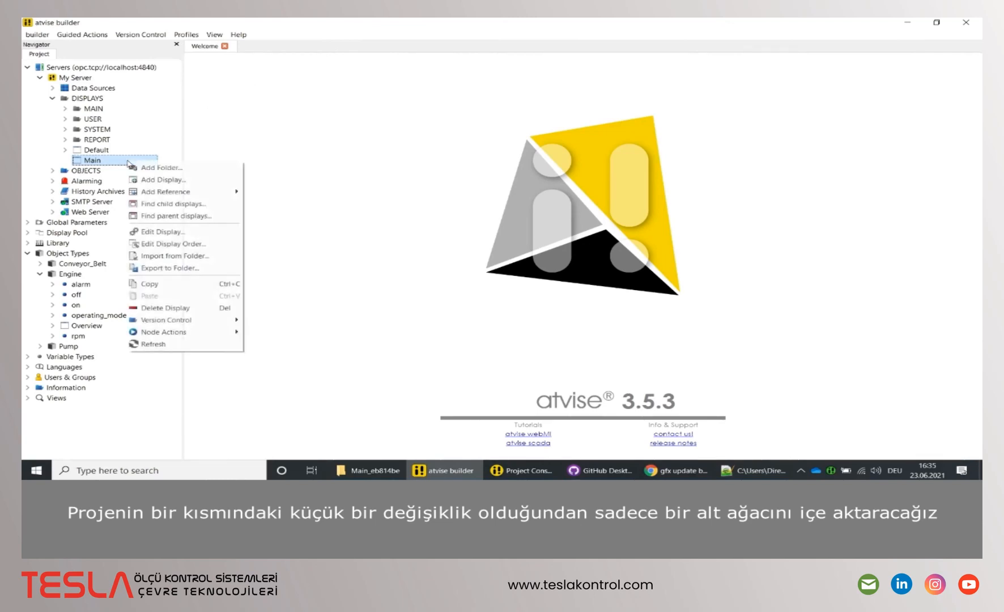
pyautogui.moveTo(226, 322)
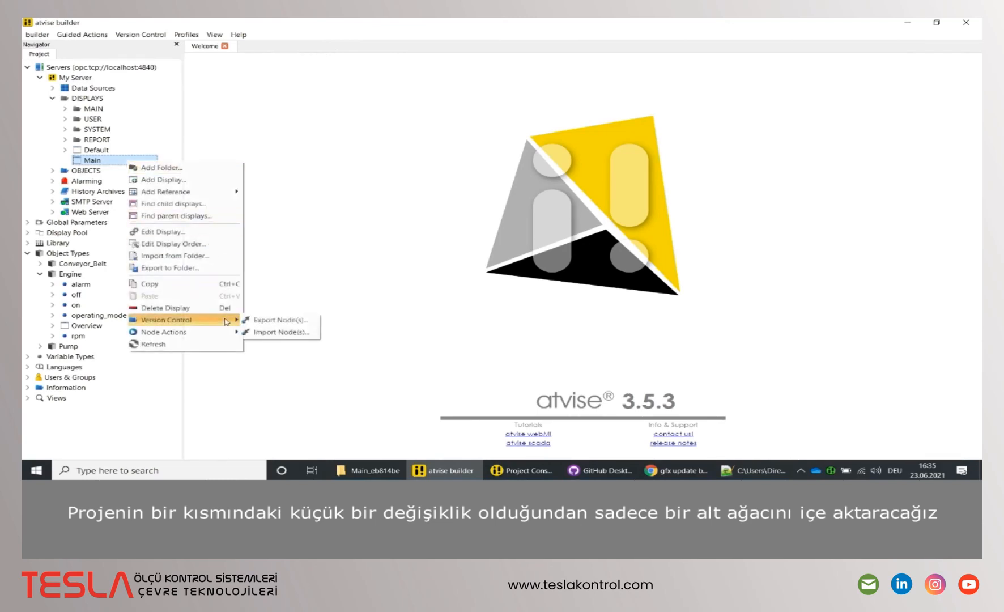
pyautogui.click(281, 332)
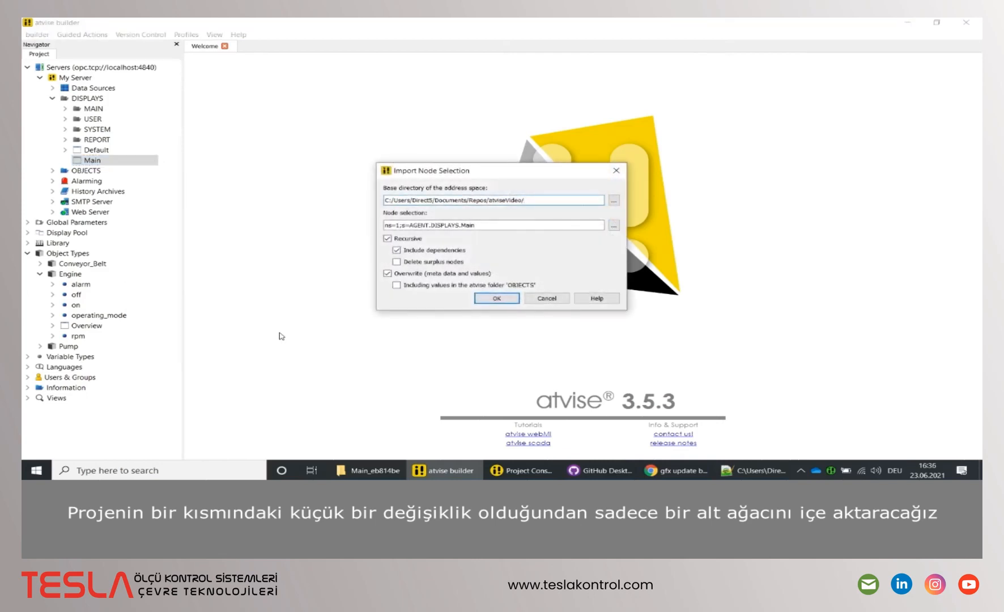
pyautogui.click(481, 300)
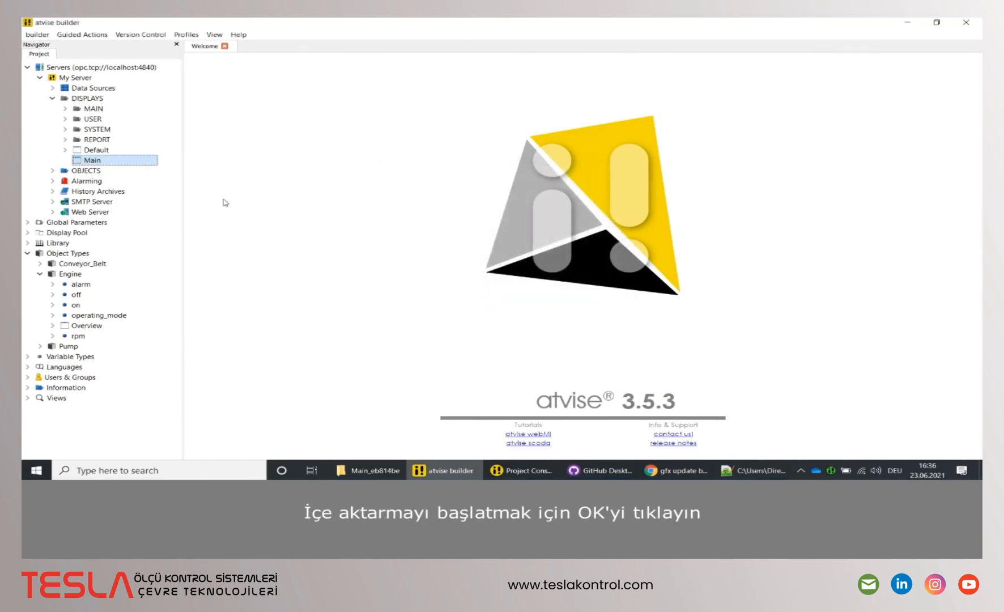
pyautogui.doubleClick(149, 161)
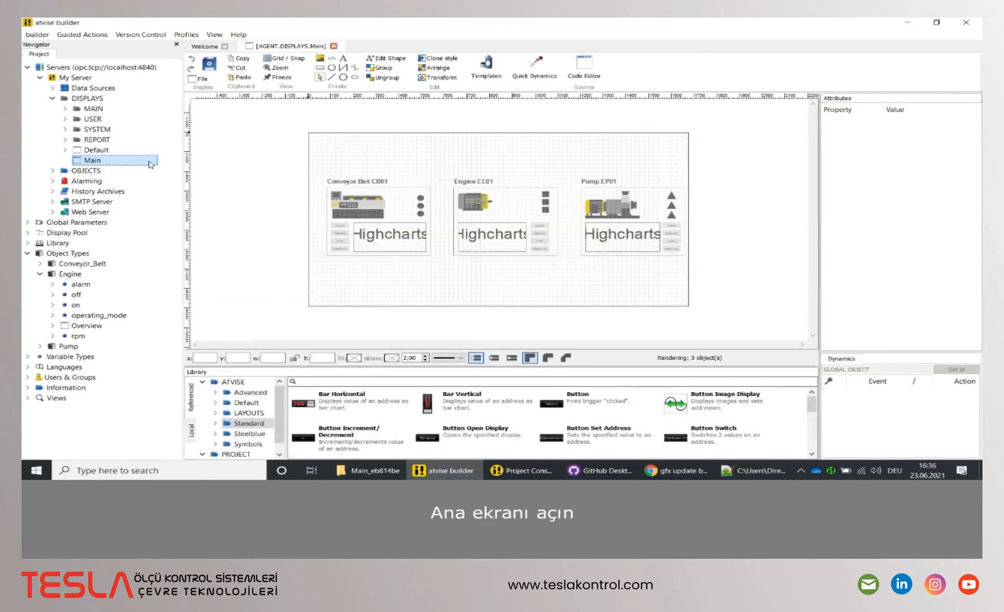